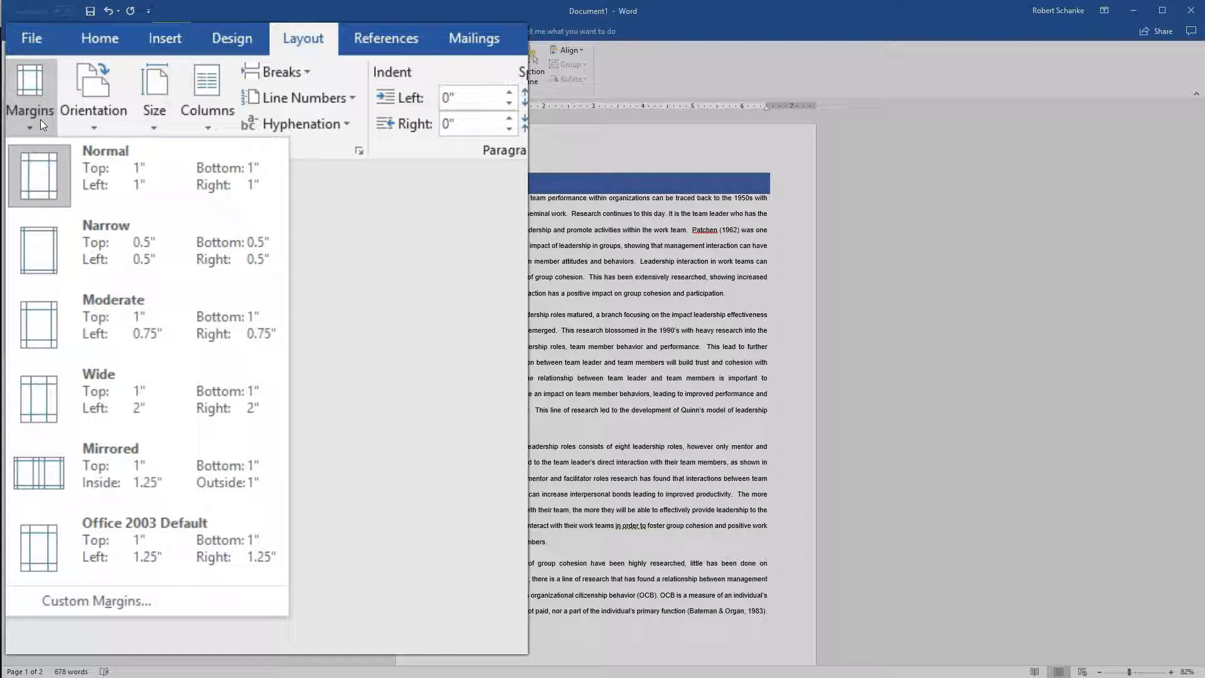
# Apply the Narrow margin preset, 0.5" on every side, to the document.
pyautogui.click(48, 173)
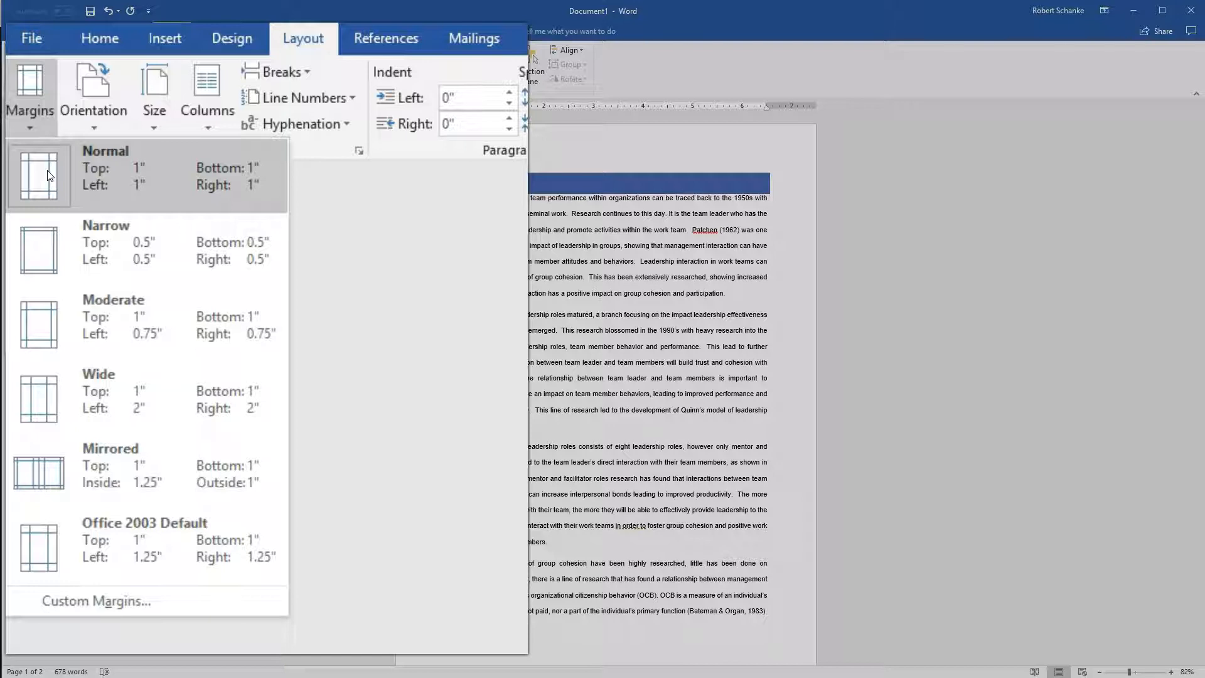
pyautogui.click(151, 250)
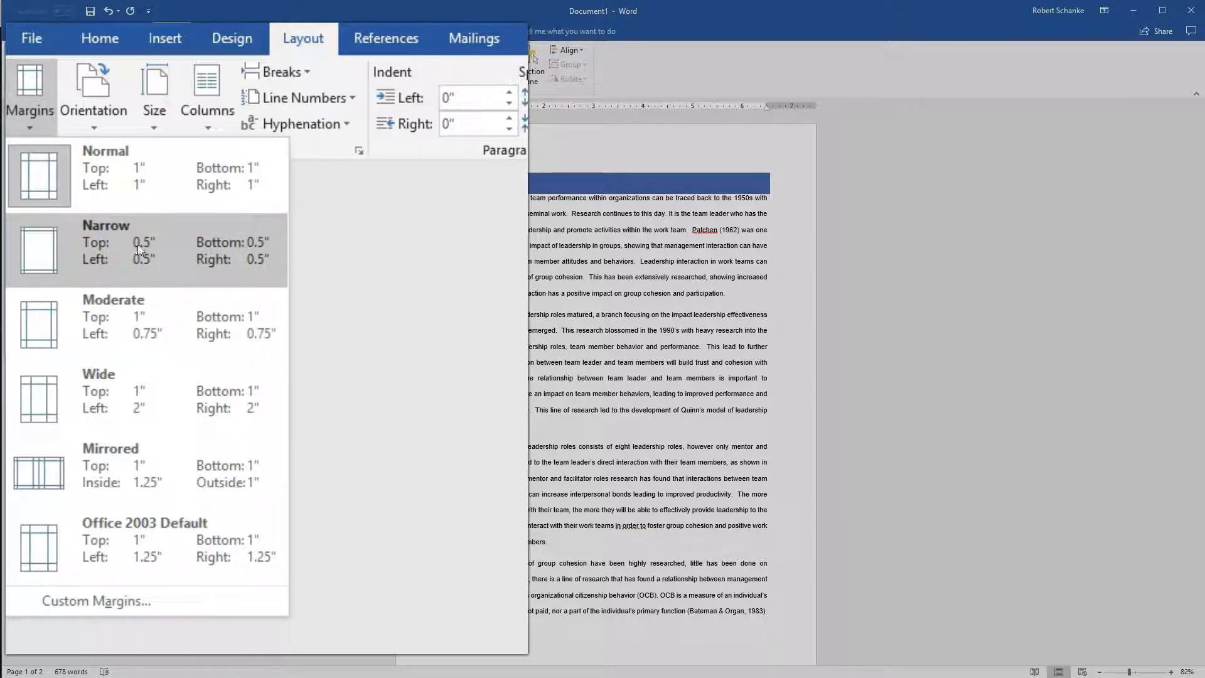
pyautogui.click(104, 252)
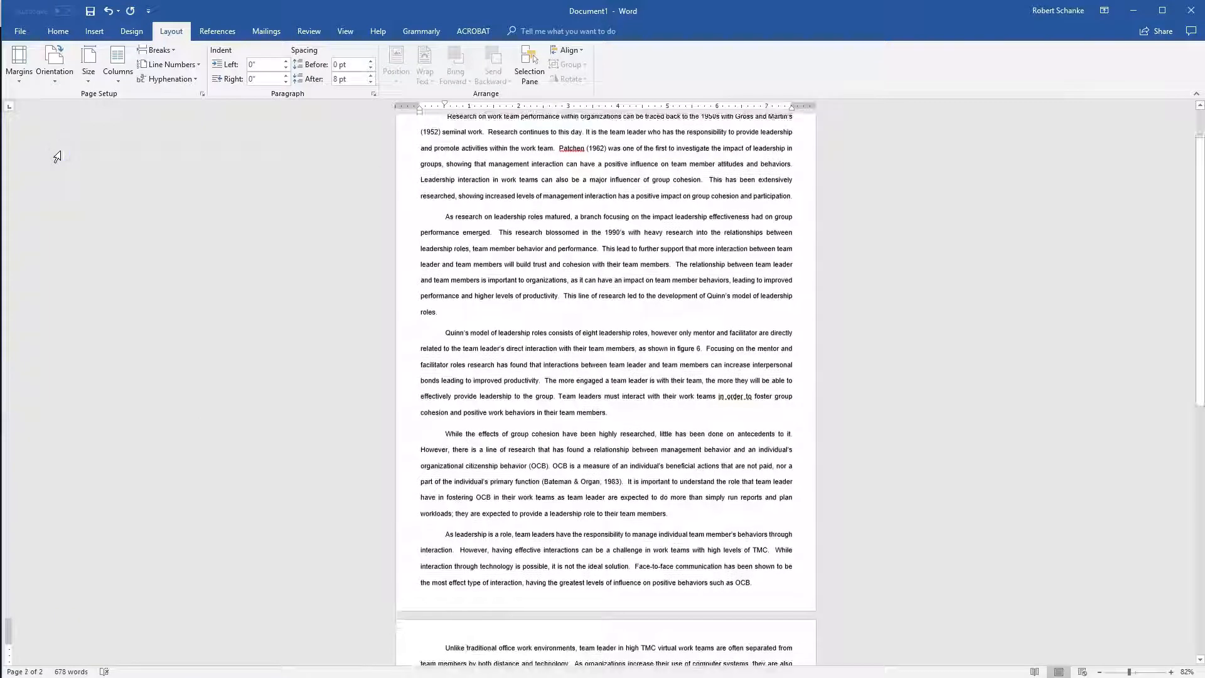
pyautogui.scroll(2, 304, 314)
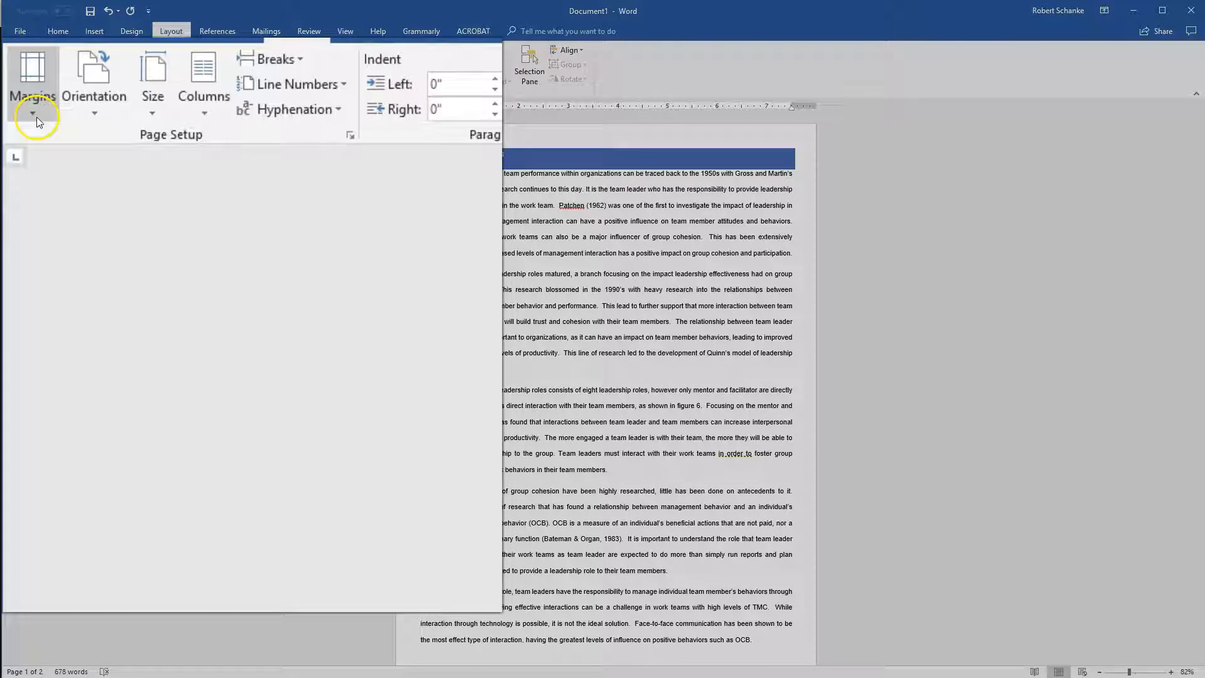
# Change the document's margins back to the Normal preset of 1" on every side.
pyautogui.click(36, 117)
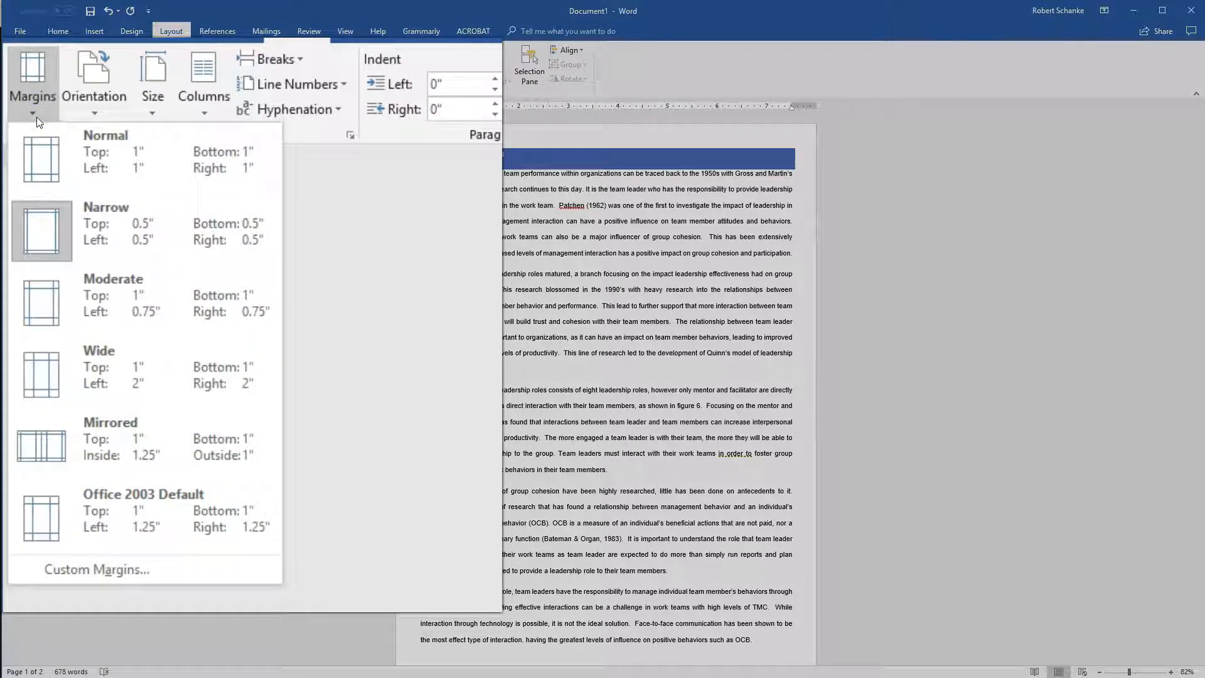
pyautogui.click(32, 141)
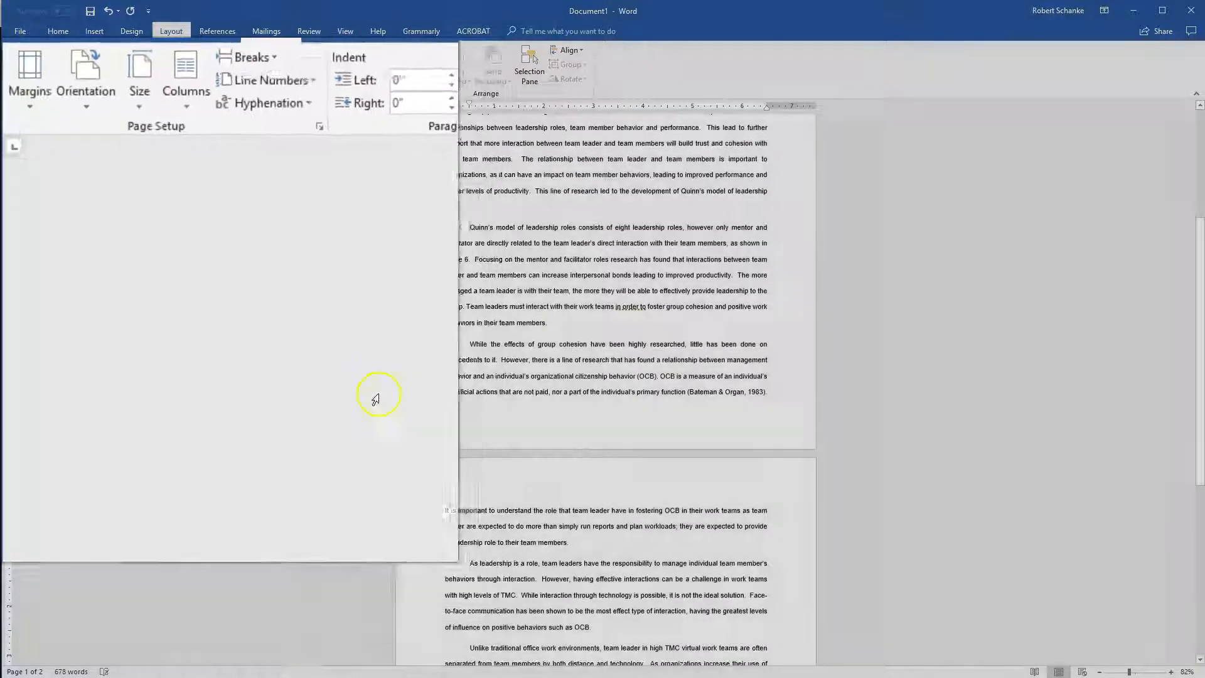
pyautogui.scroll(5, 377, 417)
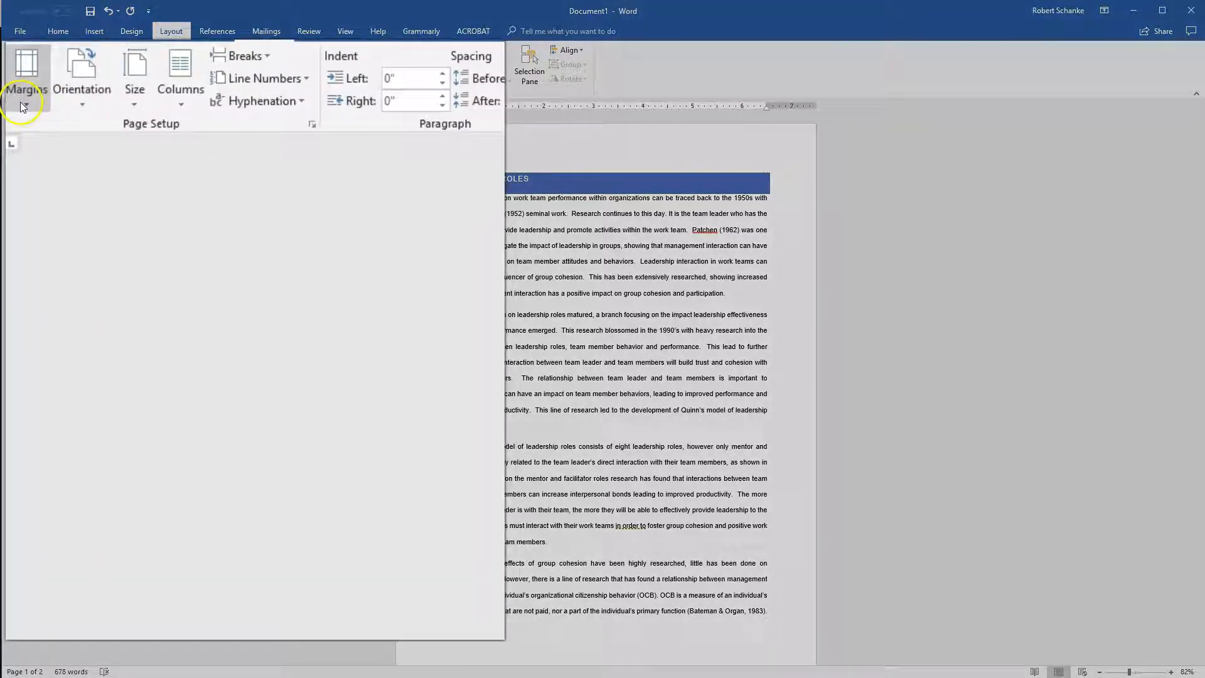
# Define custom margins with a 2" top margin, applied to the whole document.
pyautogui.click(19, 69)
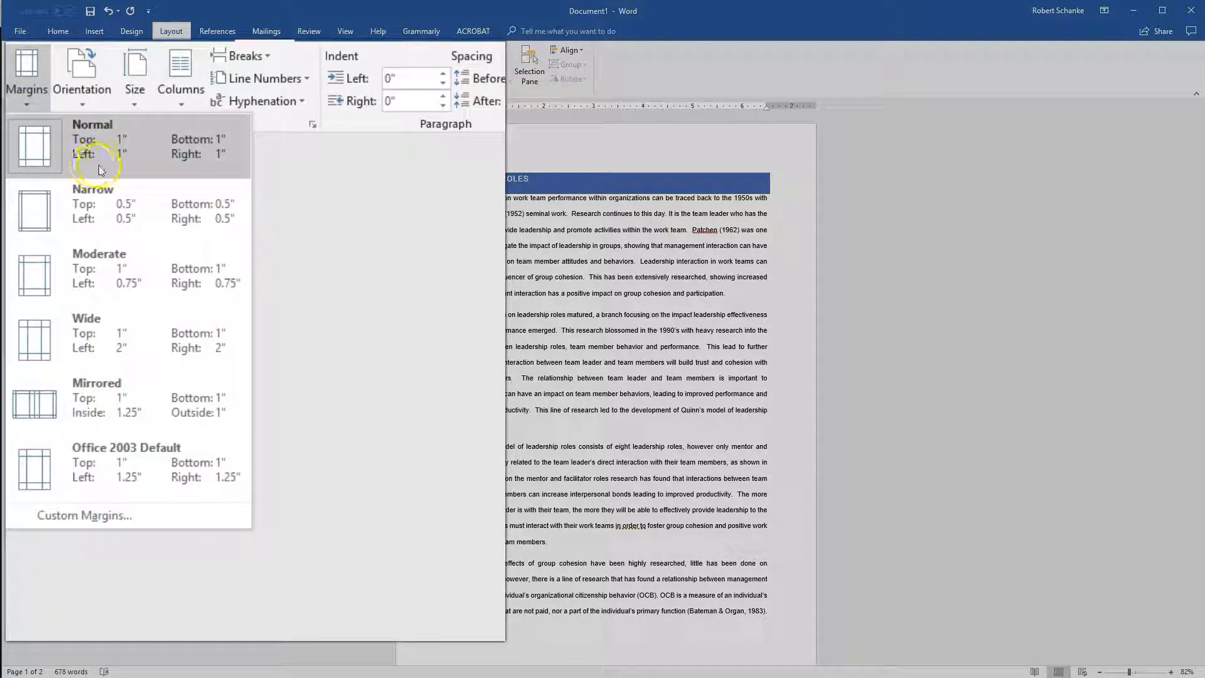
pyautogui.click(84, 516)
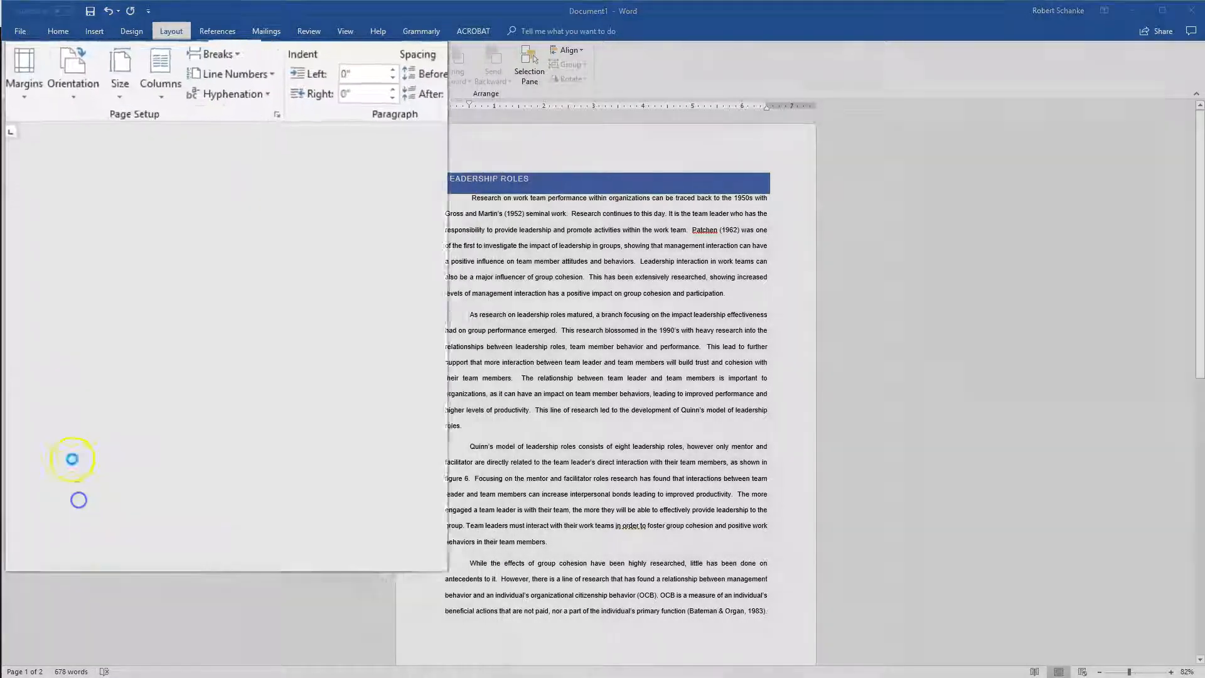
pyautogui.moveTo(606, 175); pyautogui.dragTo(230, 141)
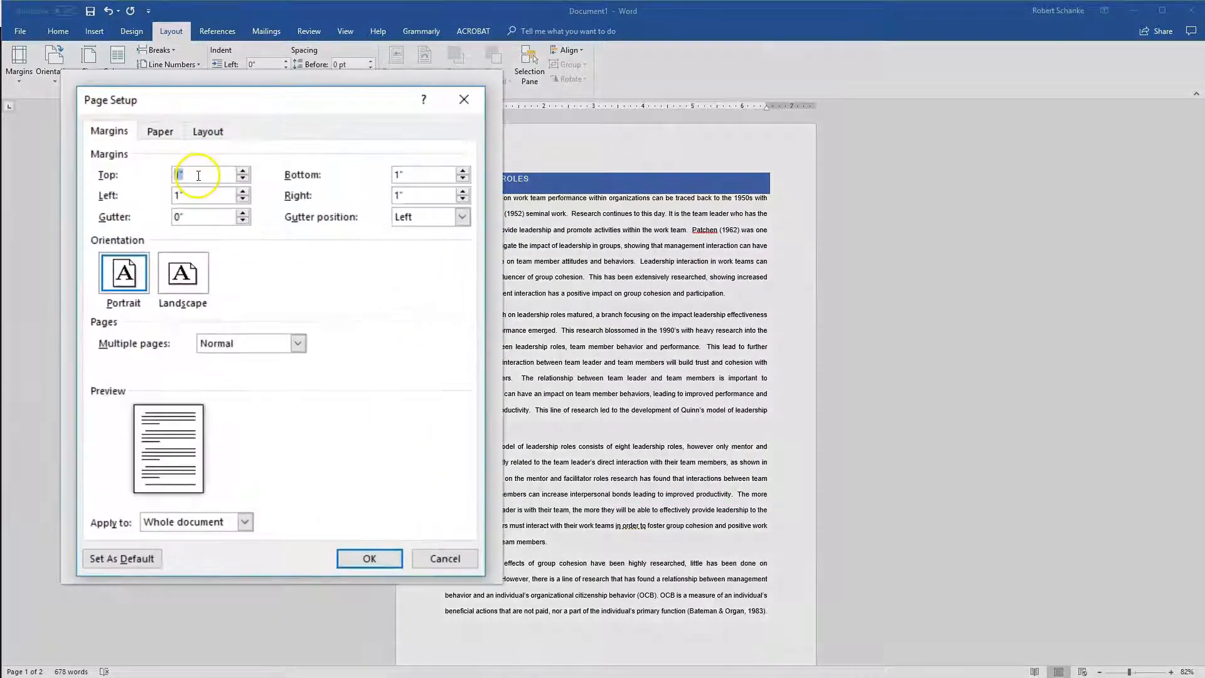
pyautogui.write('2"')
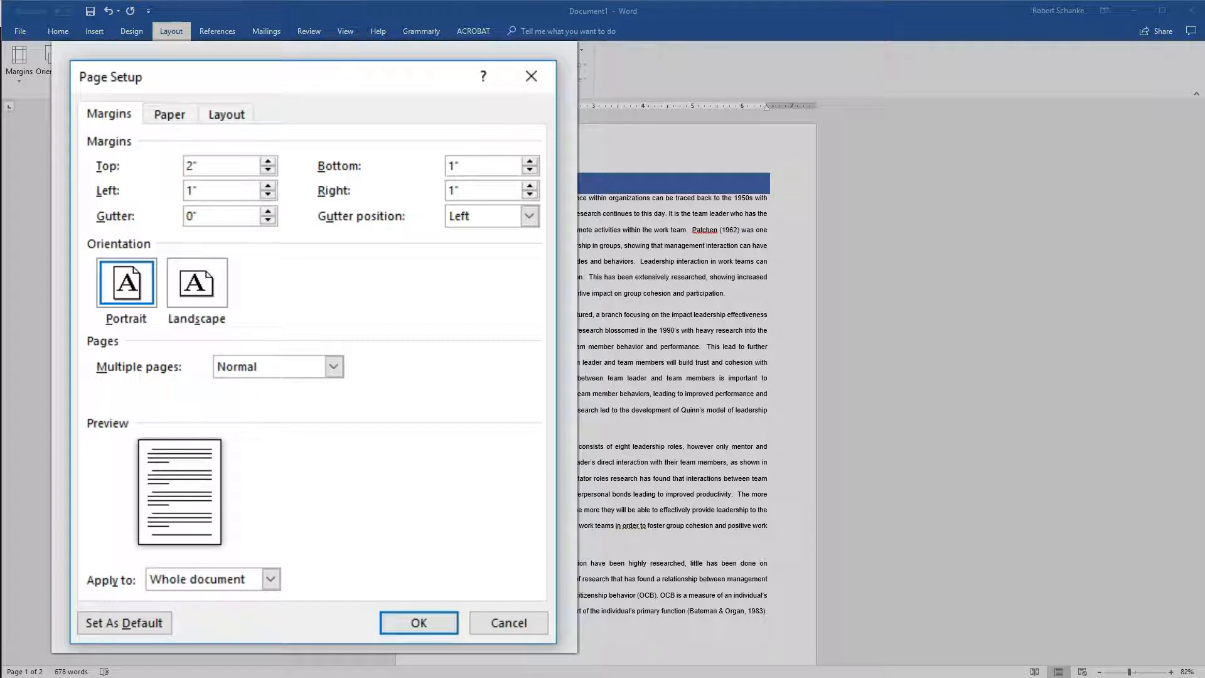
pyautogui.click(418, 622)
pyautogui.scroll(10, 374, 422)
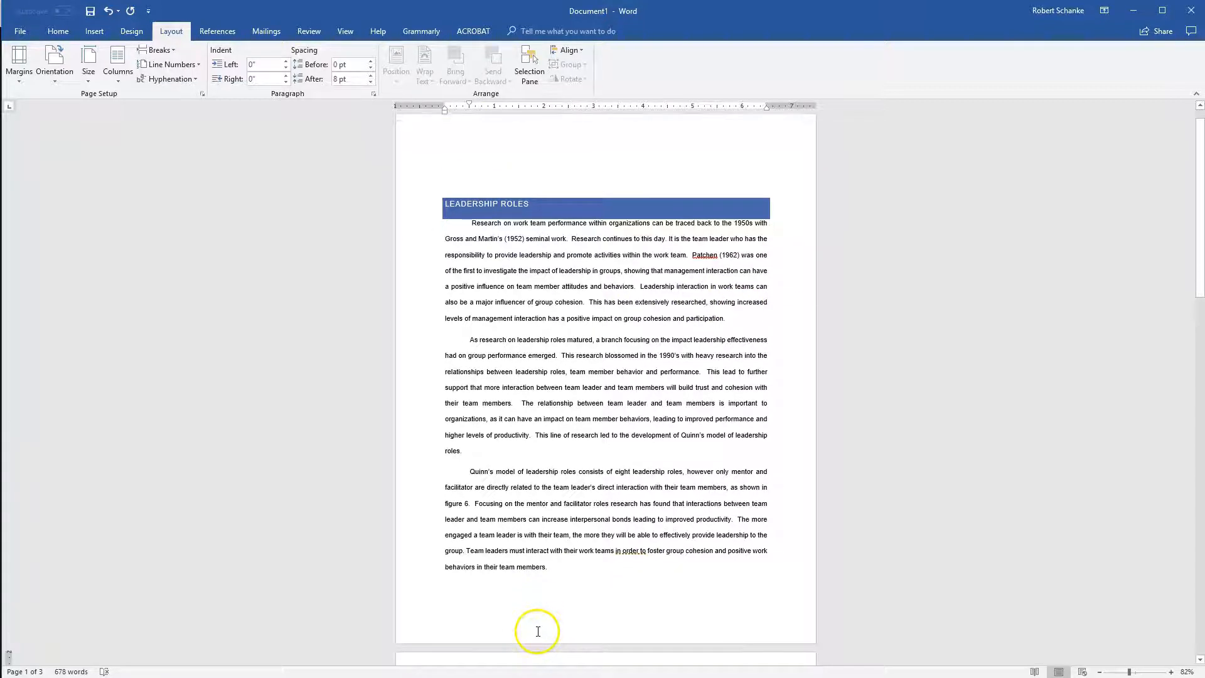
# Replace the custom margins with the Normal preset.
pyautogui.click(19, 74)
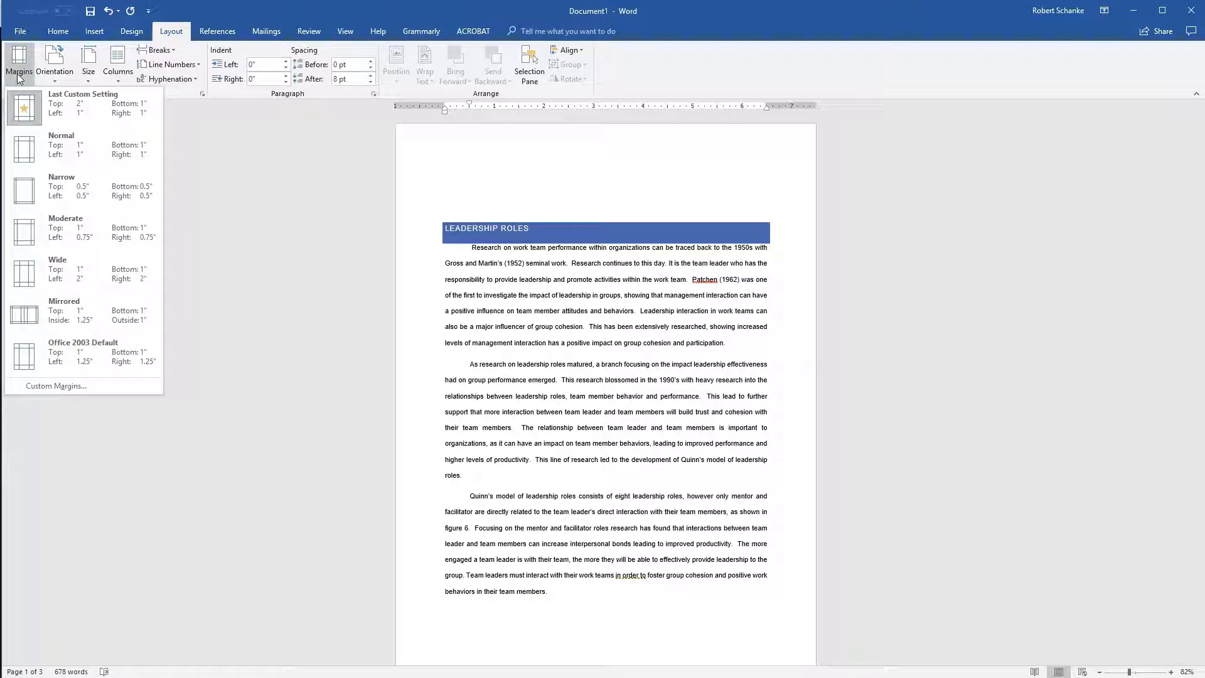
pyautogui.click(60, 139)
pyautogui.scroll(5, 250, 316)
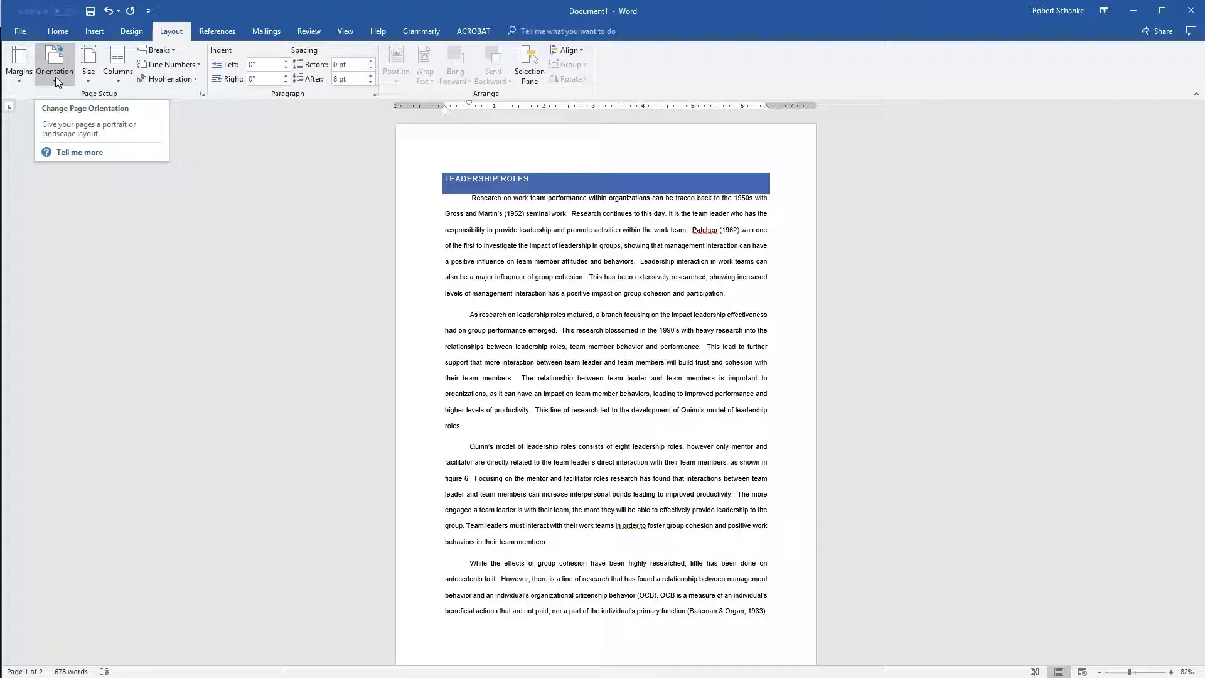
# Switch the page orientation to Landscape and return it to Portrait.
pyautogui.click(55, 76)
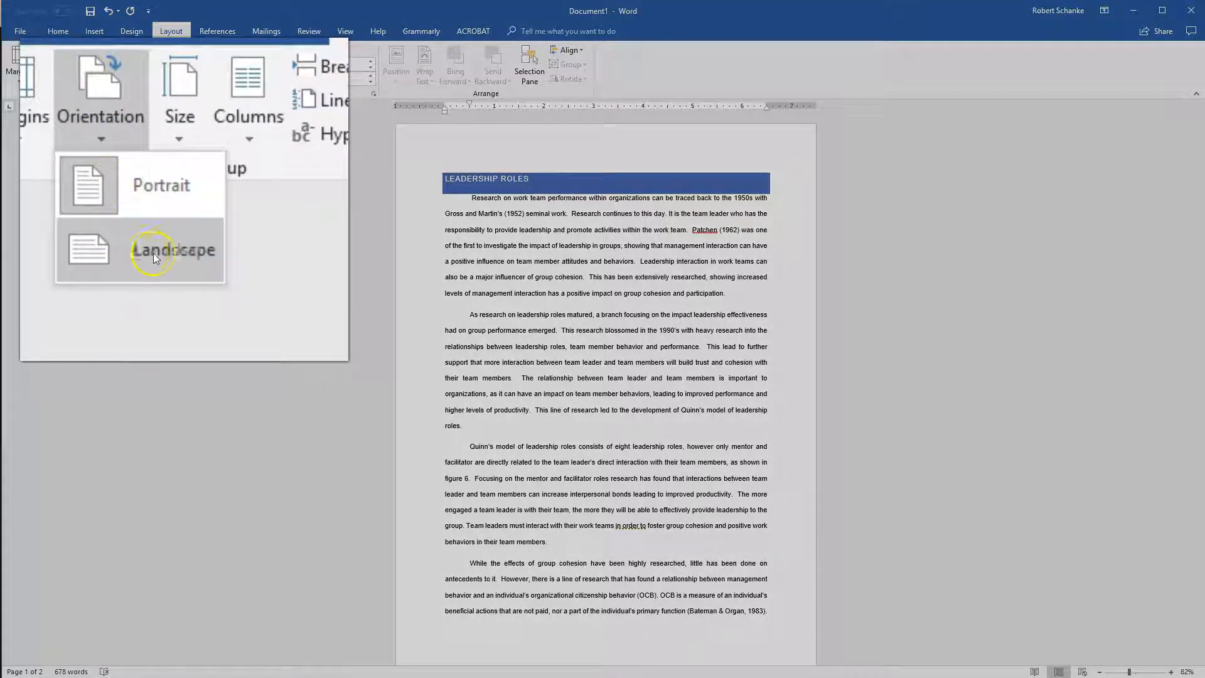
pyautogui.click(134, 250)
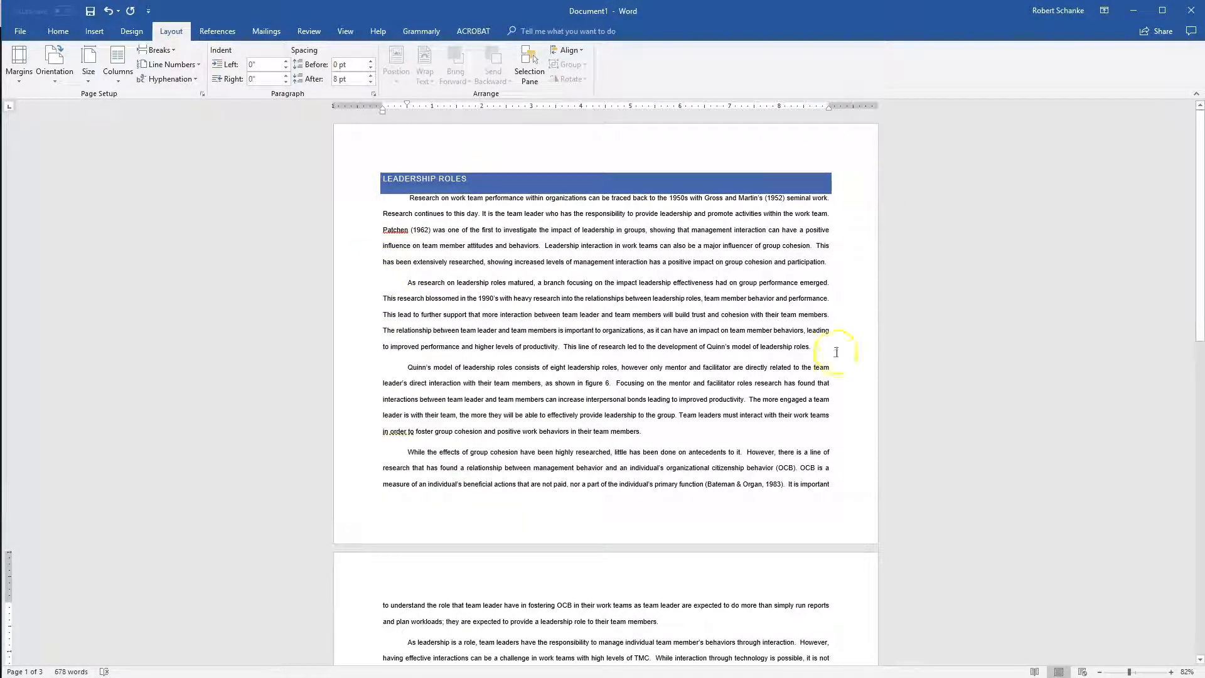
pyautogui.click(54, 79)
pyautogui.click(80, 101)
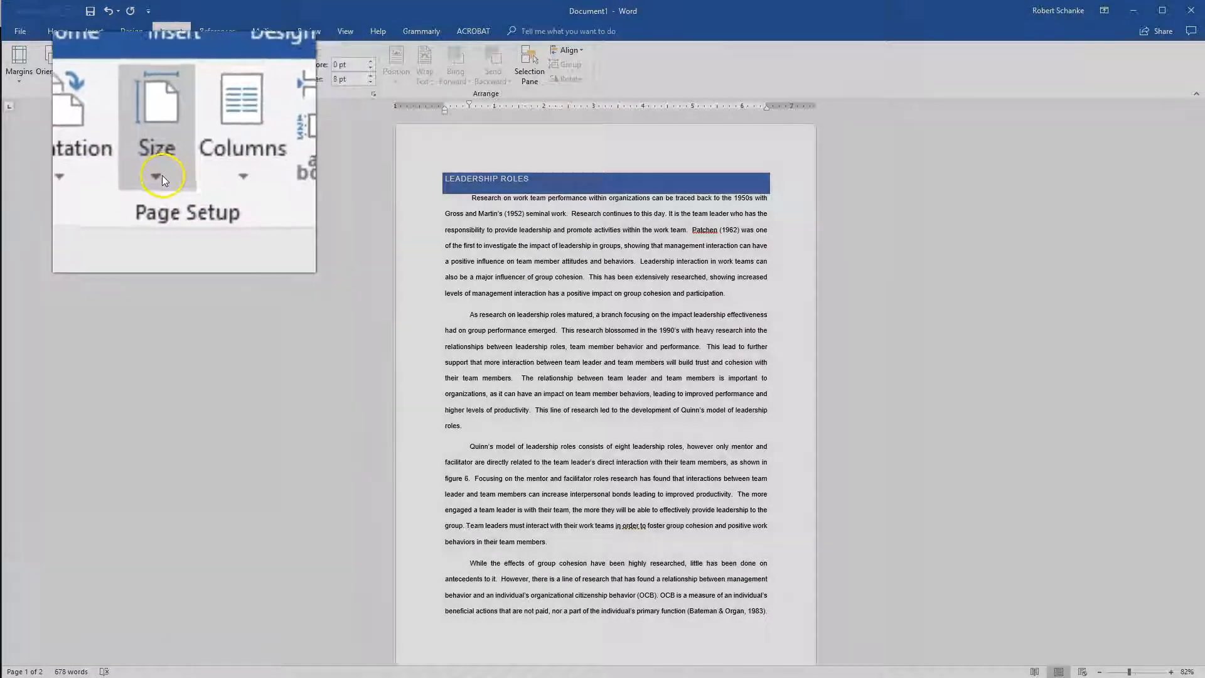
# Look over the available paper sizes and the page and section break types.
pyautogui.click(97, 89)
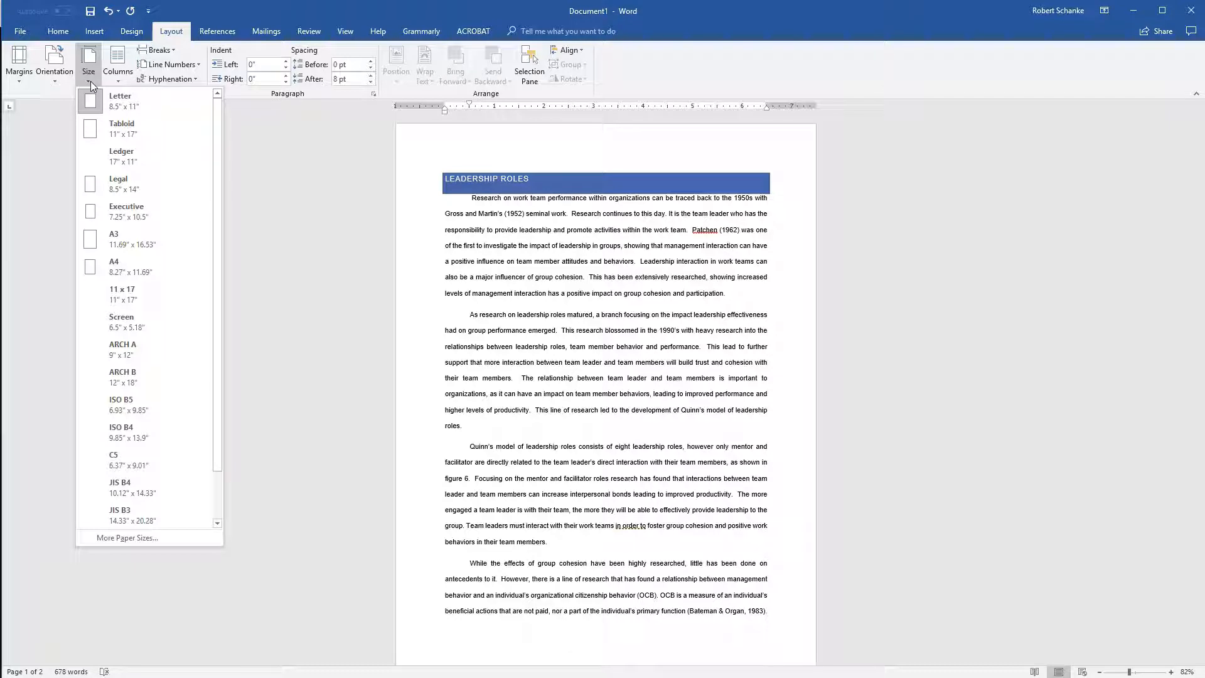
pyautogui.click(91, 81)
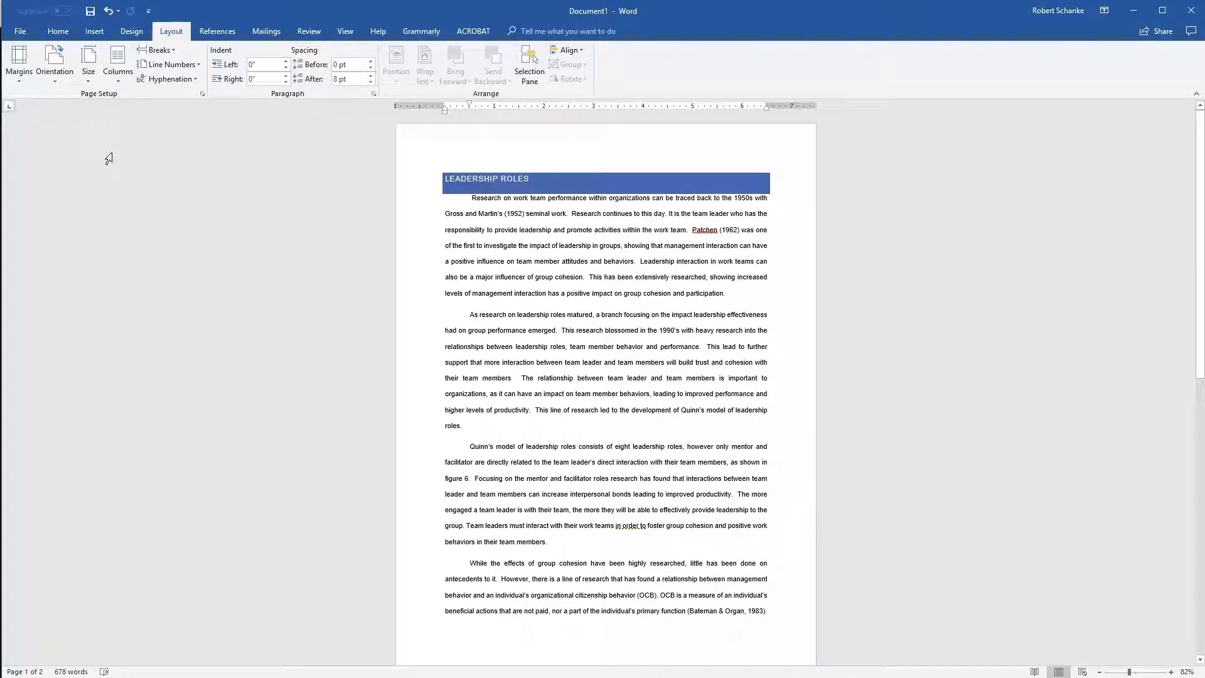
pyautogui.click(178, 54)
pyautogui.click(683, 579)
pyautogui.scroll(-3, 688, 575)
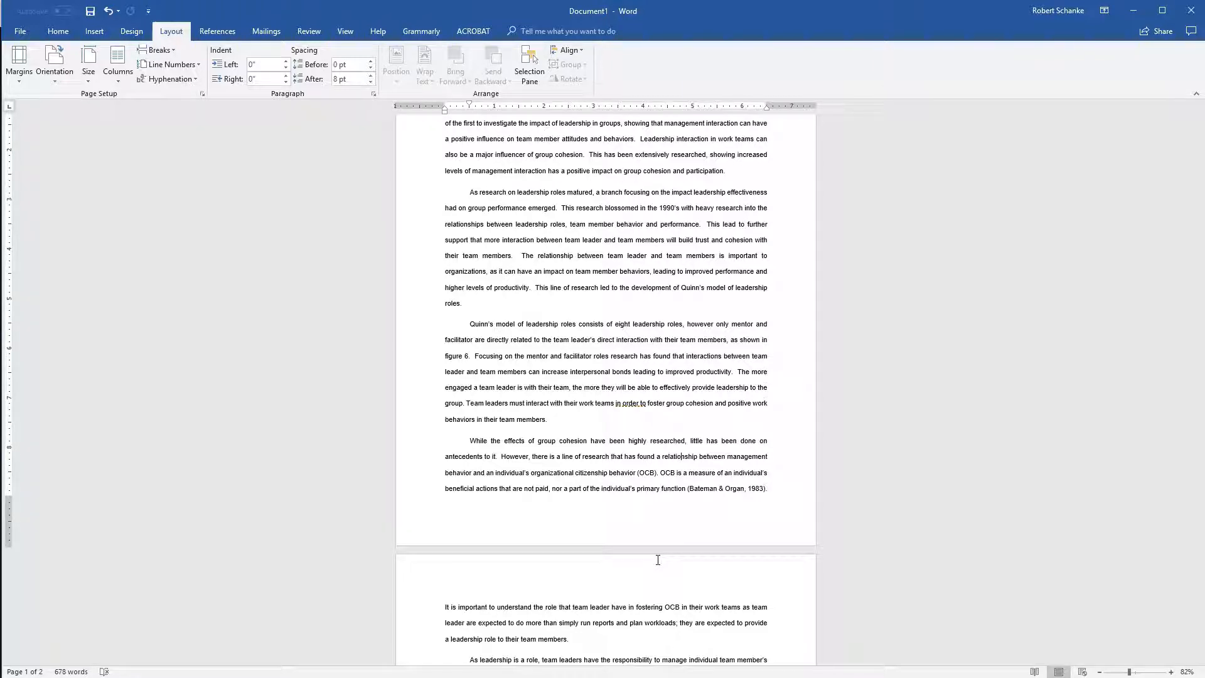
pyautogui.scroll(3, 653, 552)
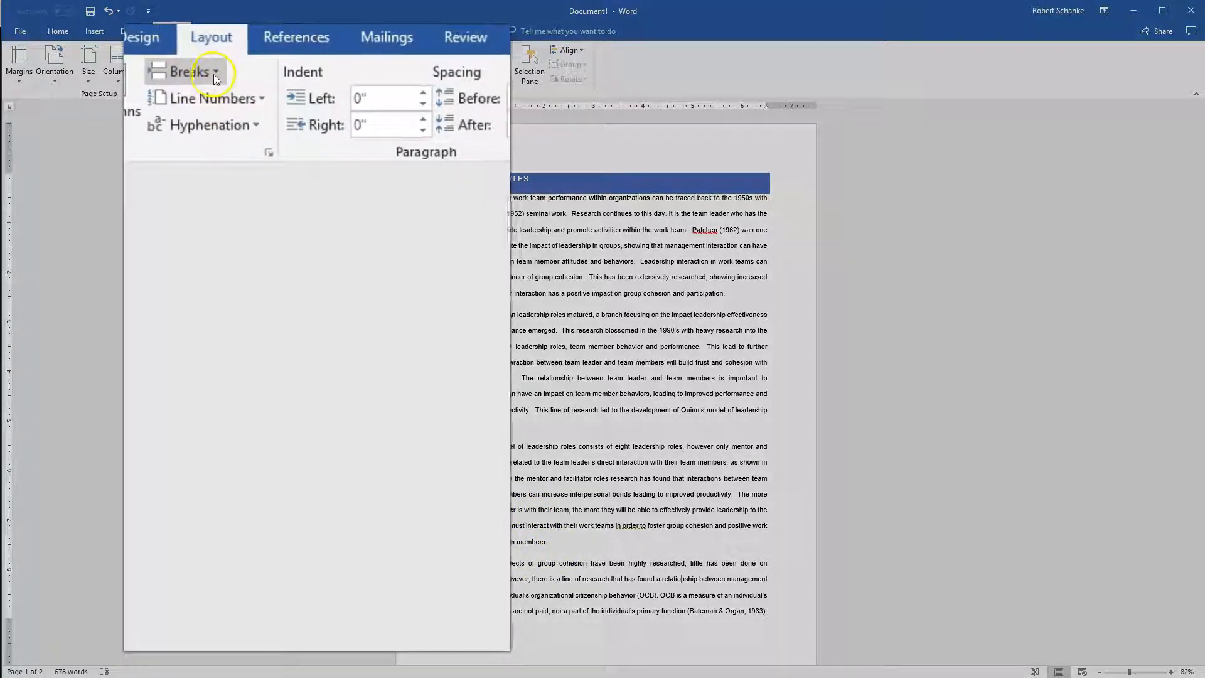
pyautogui.click(173, 50)
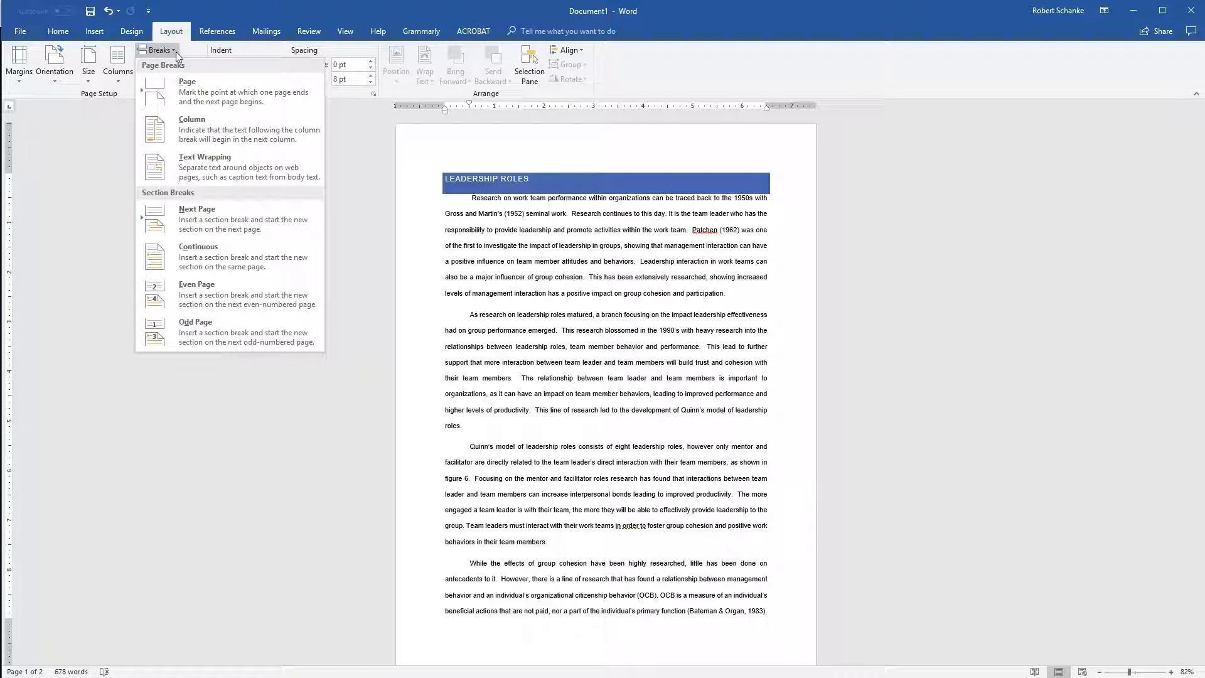
# Push the paragraph on Quinn's model onto page 2 by adding blank paragraphs after the one ending in "roles.".
pyautogui.click(473, 426)
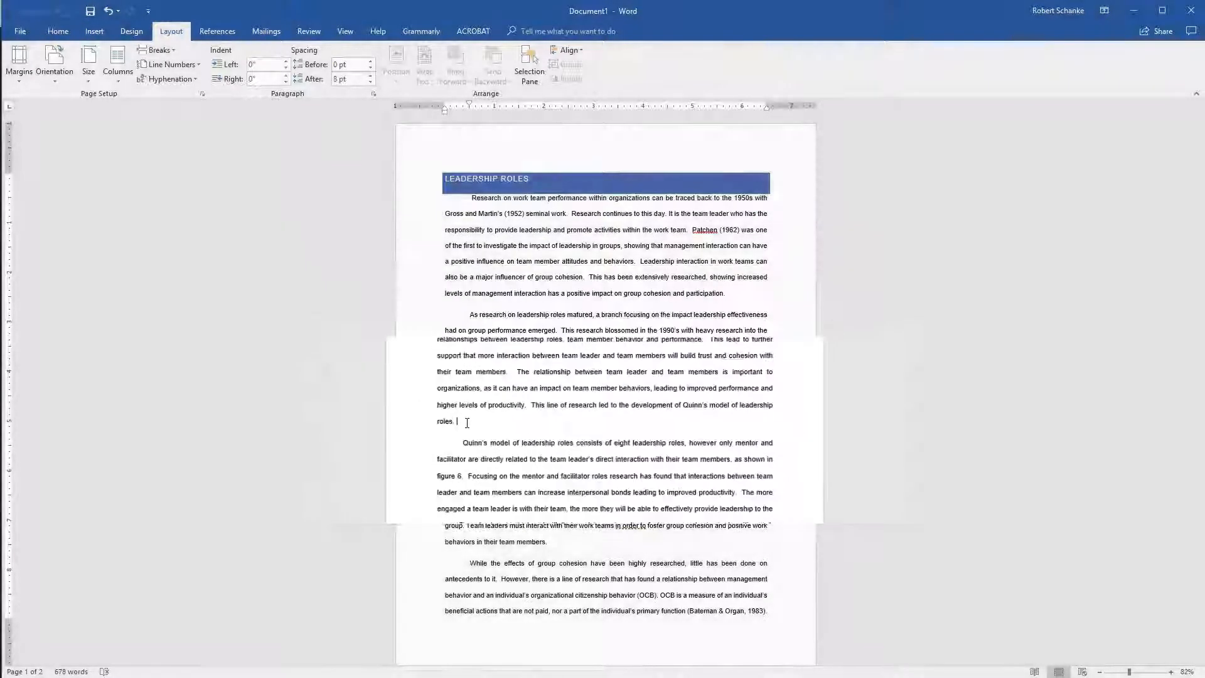
pyautogui.press('Return')
pyautogui.press('Return')
pyautogui.press('Return')
pyautogui.press('Return')
pyautogui.press('Return')
pyautogui.press('Return')
pyautogui.press('Return')
pyautogui.press('Return')
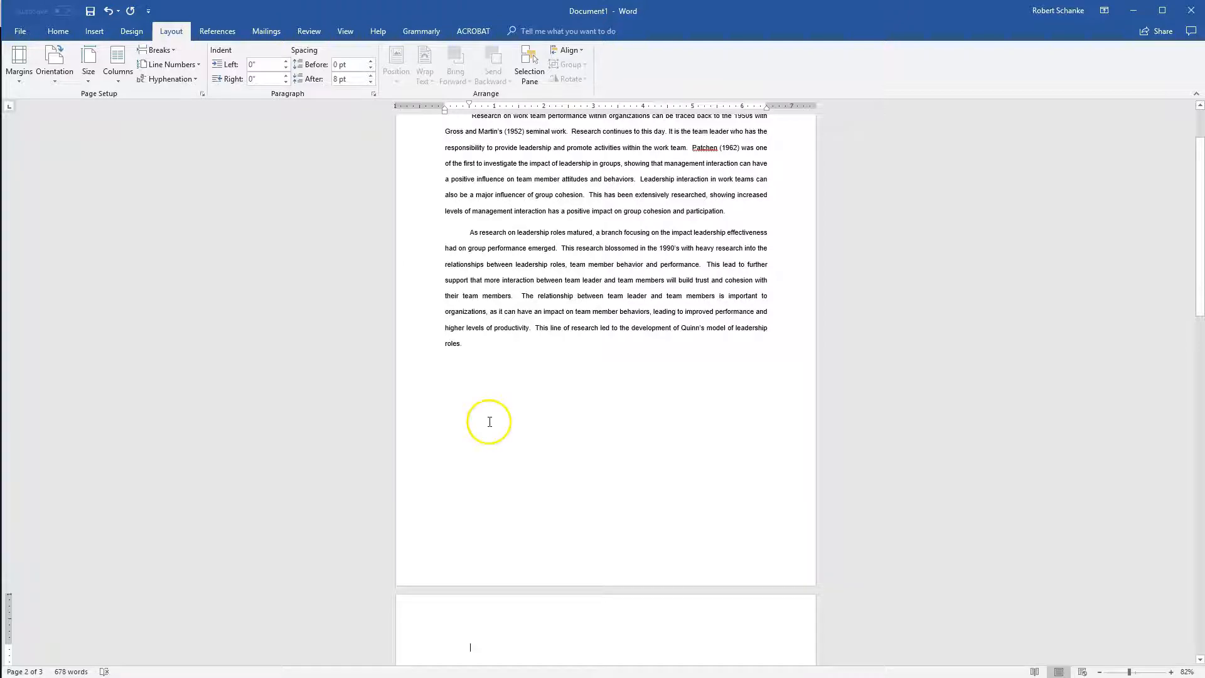
pyautogui.scroll(-2, 495, 419)
pyautogui.scroll(3, 662, 345)
# Add the lines "Add a new paragraph." and "And some pictures." below the first body paragraph, with blank lines after each.
pyautogui.click(749, 274)
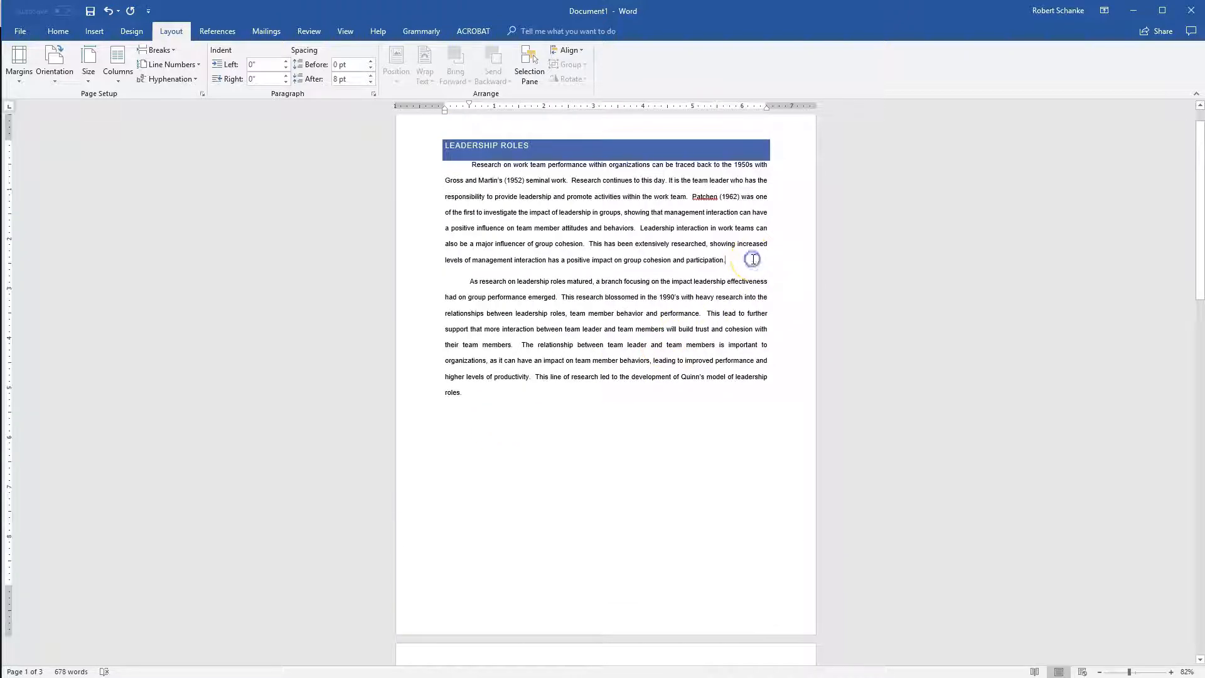
pyautogui.press('Return')
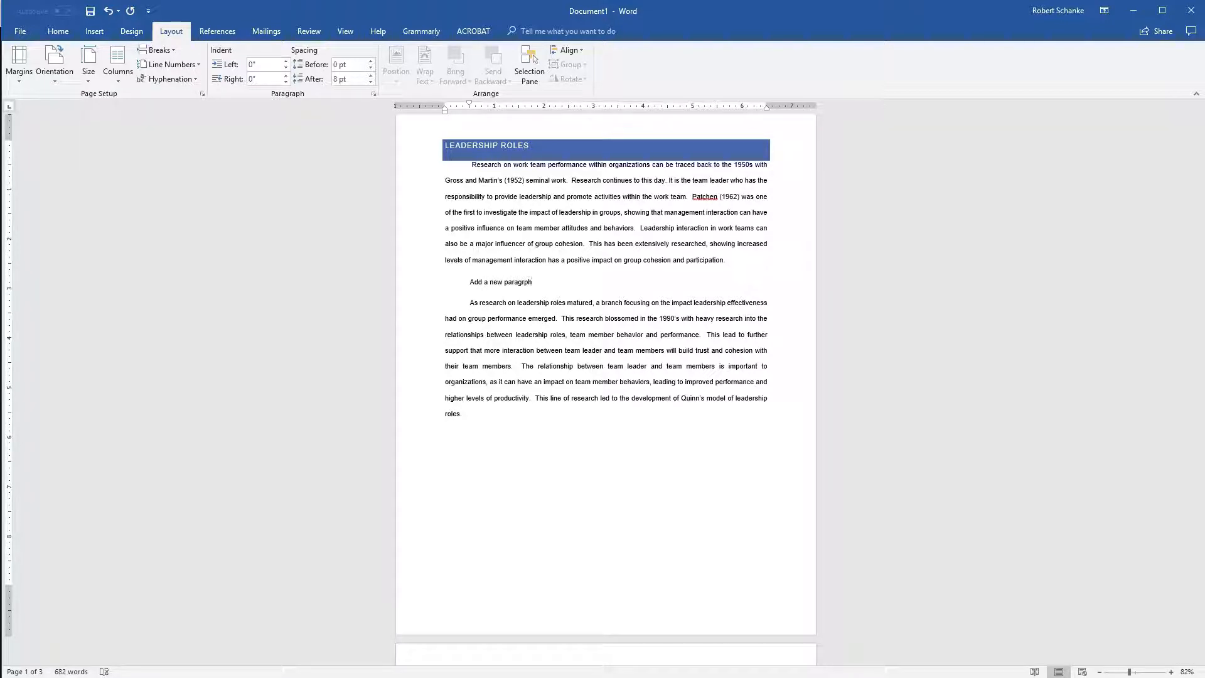
pyautogui.press('Return')
pyautogui.press('Return')
pyautogui.write('and some pictures.')
pyautogui.press('Return')
pyautogui.press('Return')
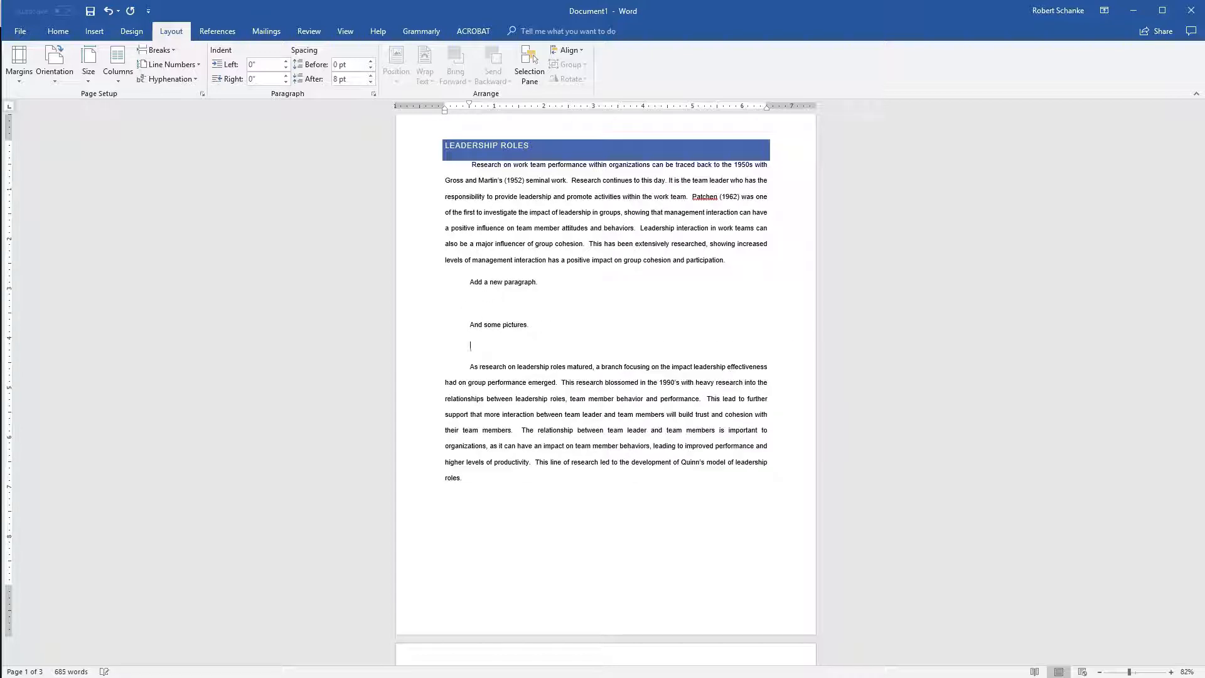
# Remove the blank paragraphs above the paragraph on Quinn's model so it directly follows the one ending in "roles.".
pyautogui.scroll(-5, 807, 385)
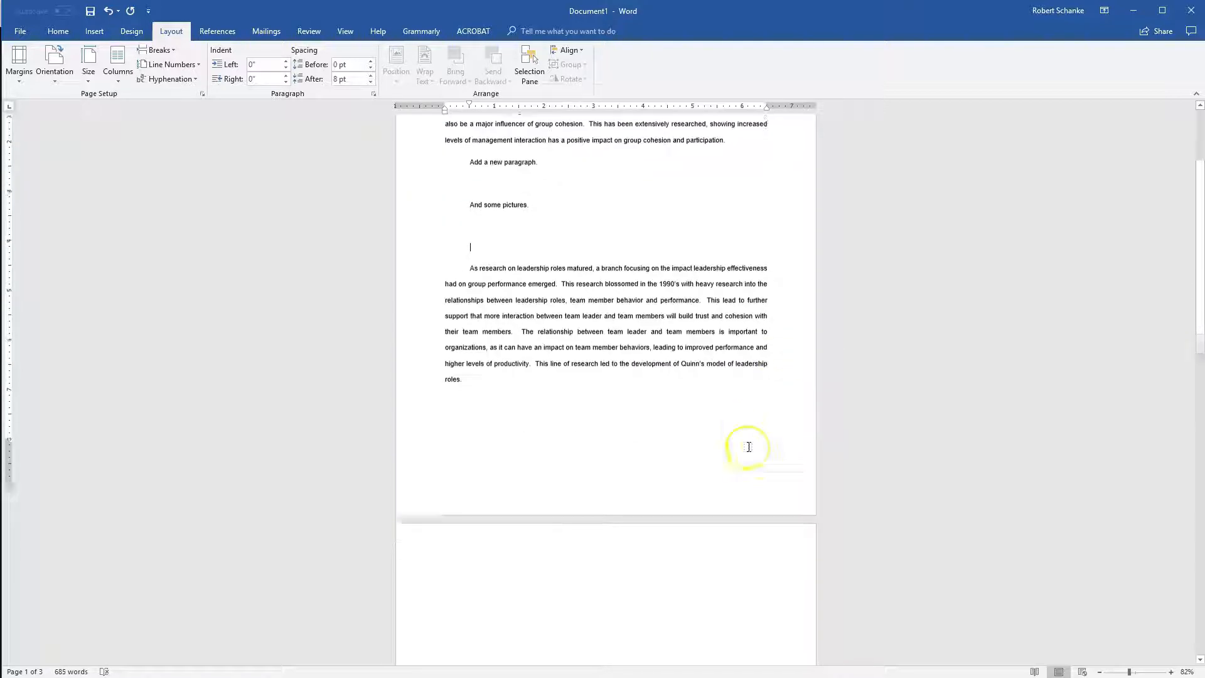
pyautogui.scroll(-5, 490, 548)
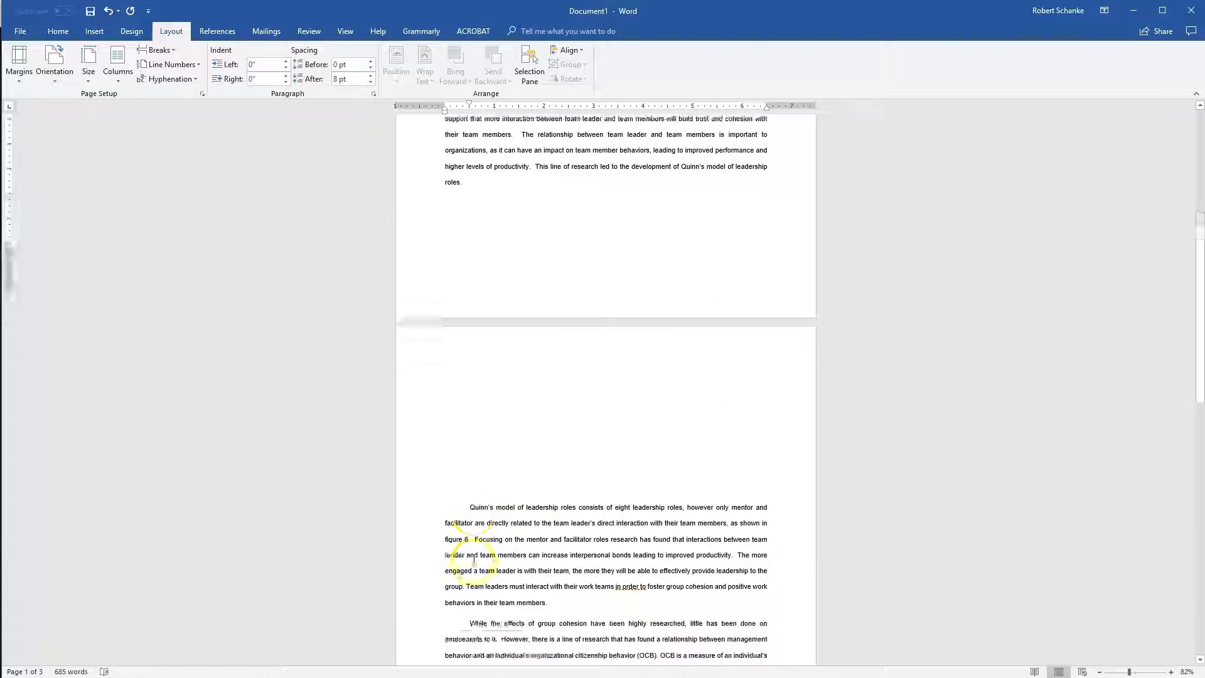
pyautogui.scroll(2, 474, 552)
pyautogui.click(516, 371)
pyautogui.press('BackSpace')
pyautogui.press('BackSpace')
pyautogui.press('BackSpace')
pyautogui.press('BackSpace')
pyautogui.press('BackSpace')
pyautogui.press('BackSpace')
pyautogui.press('BackSpace')
pyautogui.press('BackSpace')
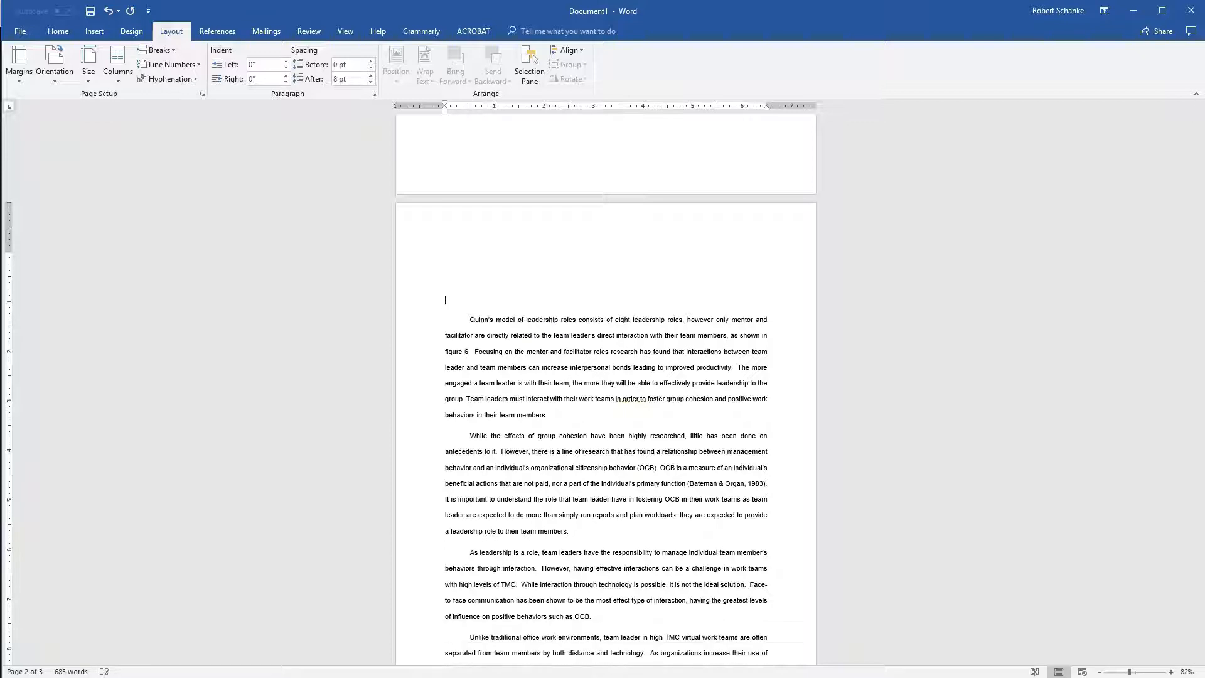
pyautogui.scroll(2, 606, 389)
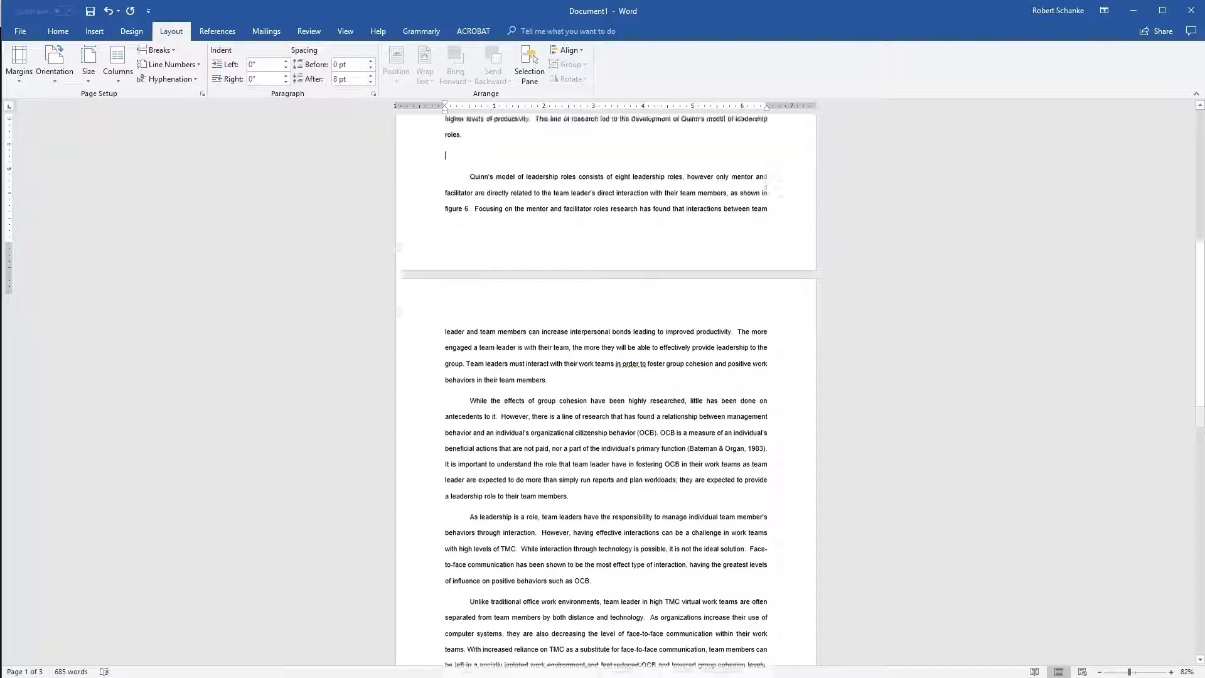
pyautogui.press('BackSpace')
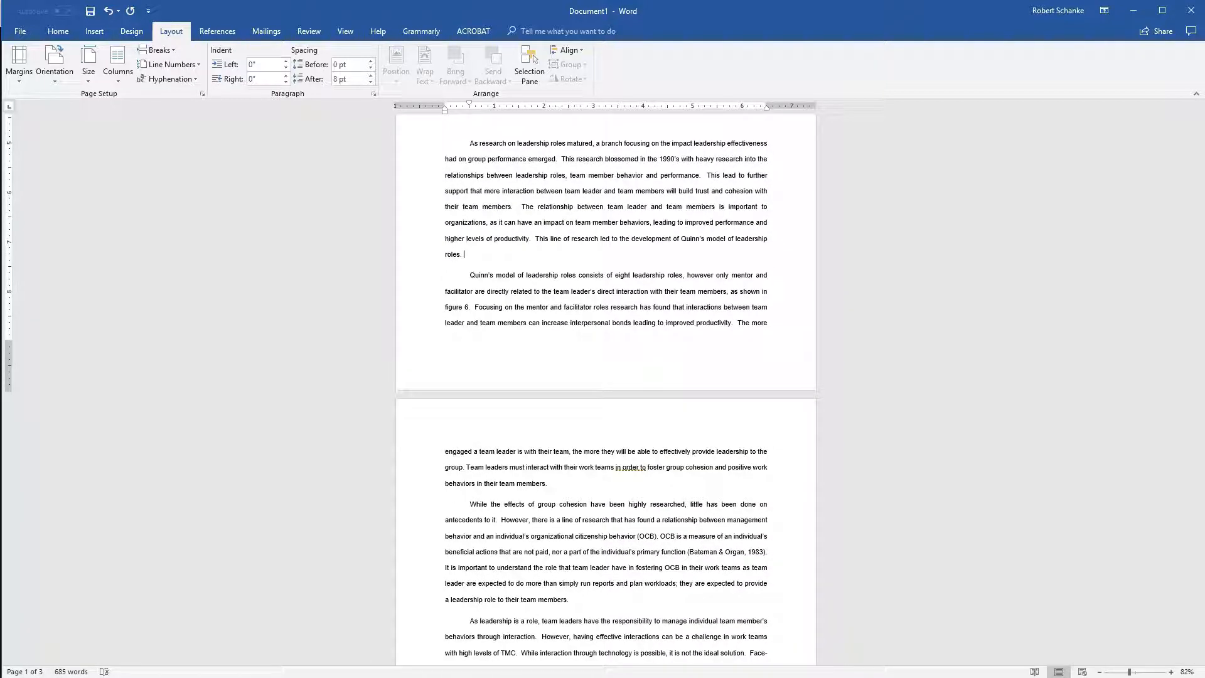
# Delete the lines "Add a new paragraph." and "And some pictures." together with their blank lines.
pyautogui.scroll(3, 398, 343)
pyautogui.moveTo(483, 317); pyautogui.dragTo(409, 249)
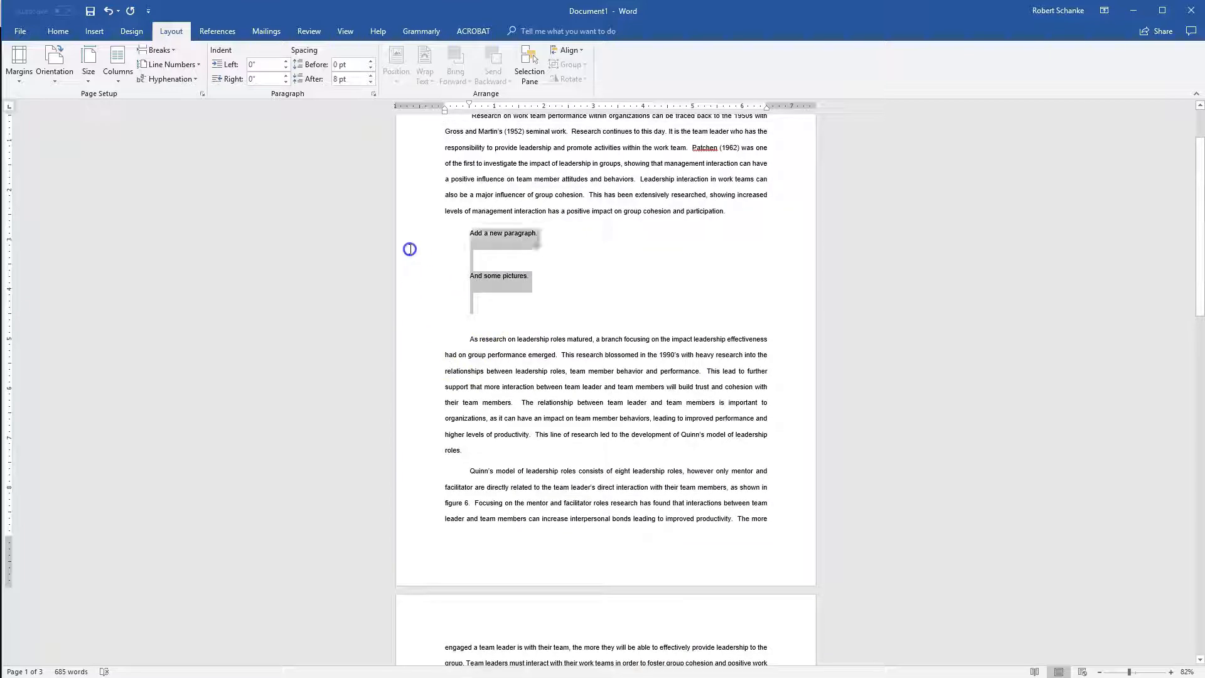
pyautogui.press('BackSpace')
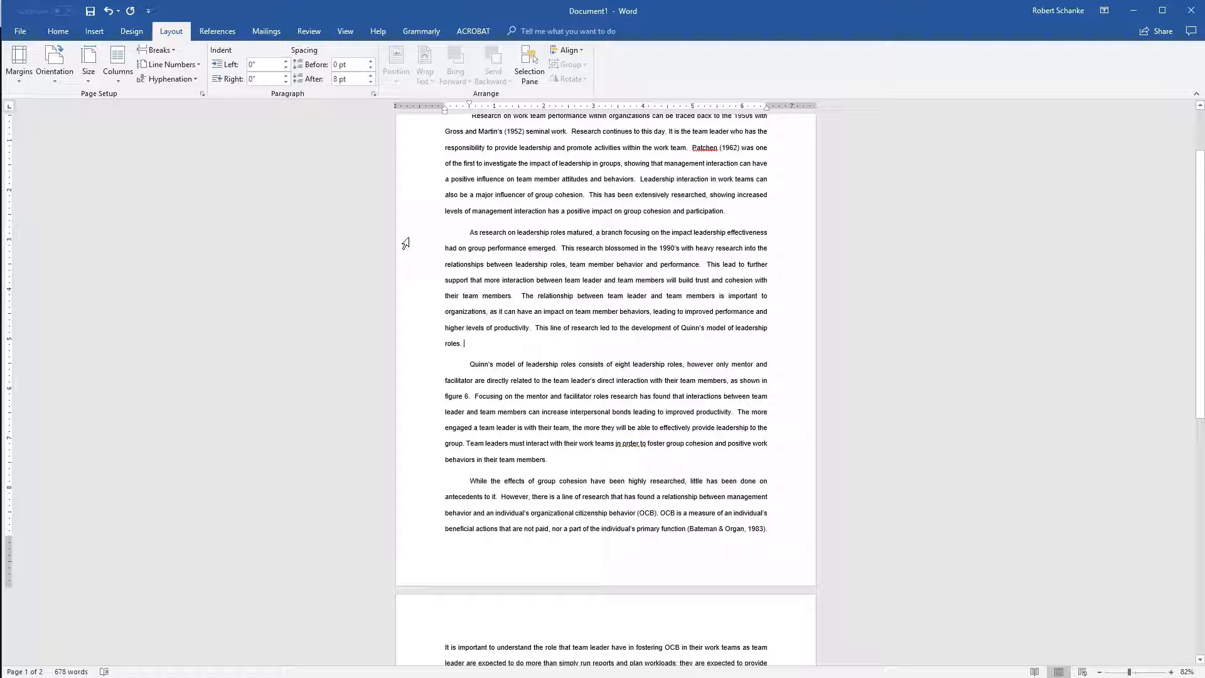
# Insert a page break after the paragraph ending in "roles." so the paragraph on Quinn's model starts a new page.
pyautogui.click(465, 344)
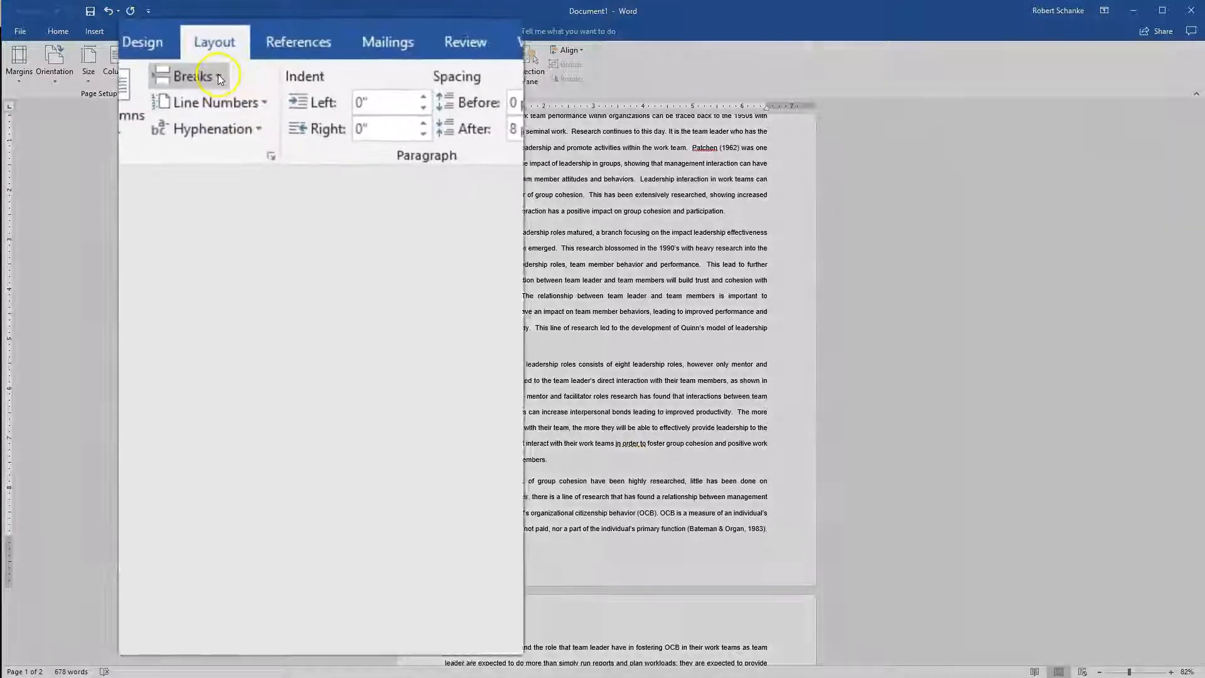
pyautogui.click(172, 49)
pyautogui.click(270, 141)
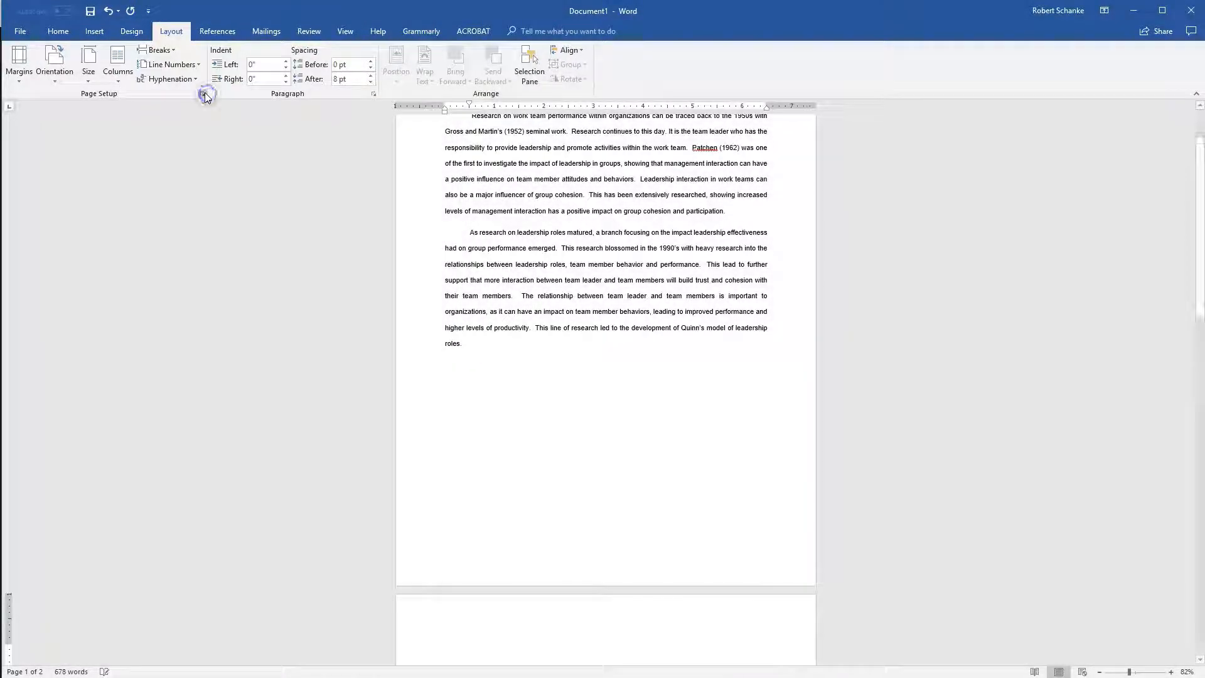
pyautogui.click(518, 375)
pyautogui.scroll(-1, 518, 375)
pyautogui.scroll(-3, 518, 375)
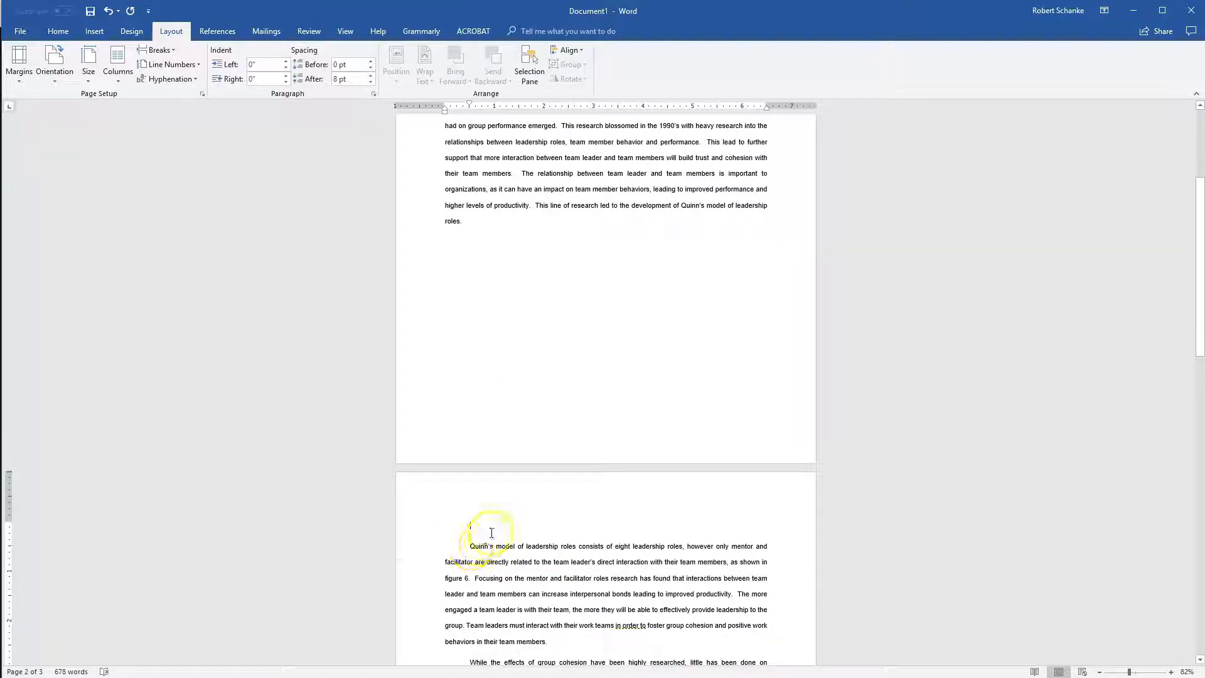
# Add the lines "Add a new paragraph" and "Add a picture." below the first body paragraph, separated by blank lines.
pyautogui.scroll(6, 486, 531)
pyautogui.click(755, 283)
pyautogui.click(759, 288)
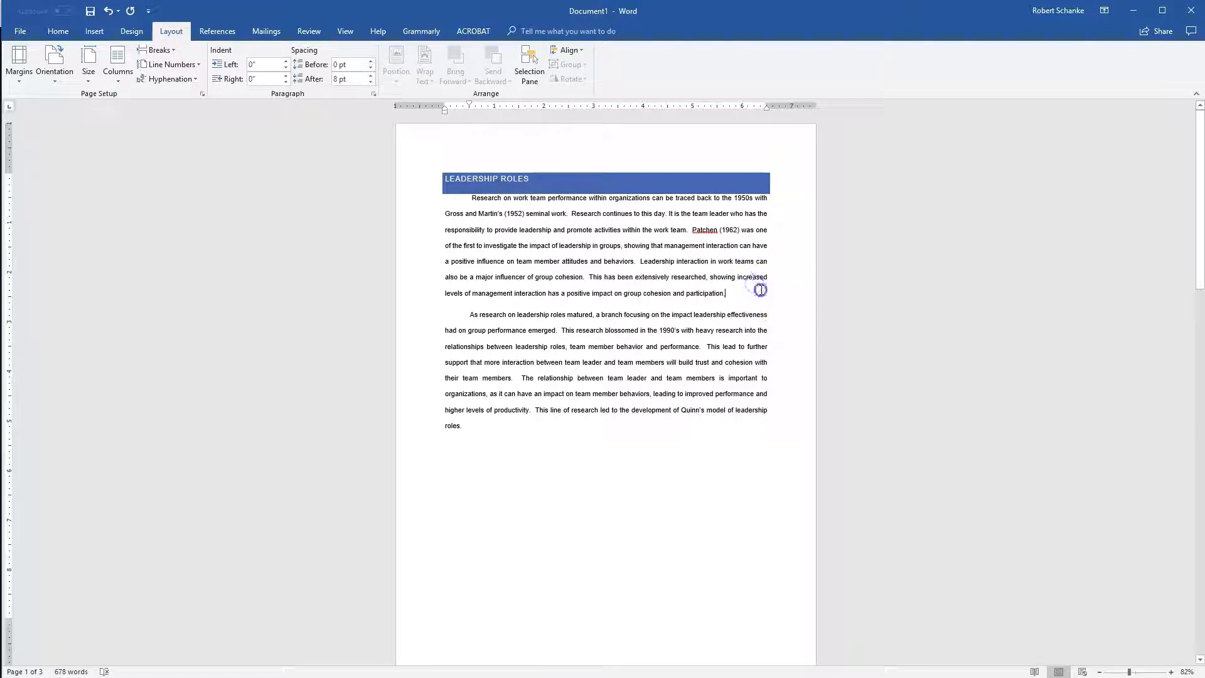
pyautogui.press('Return')
pyautogui.press('Return')
pyautogui.write('Add a nme')
pyautogui.press('BackSpace')
pyautogui.write('ag')
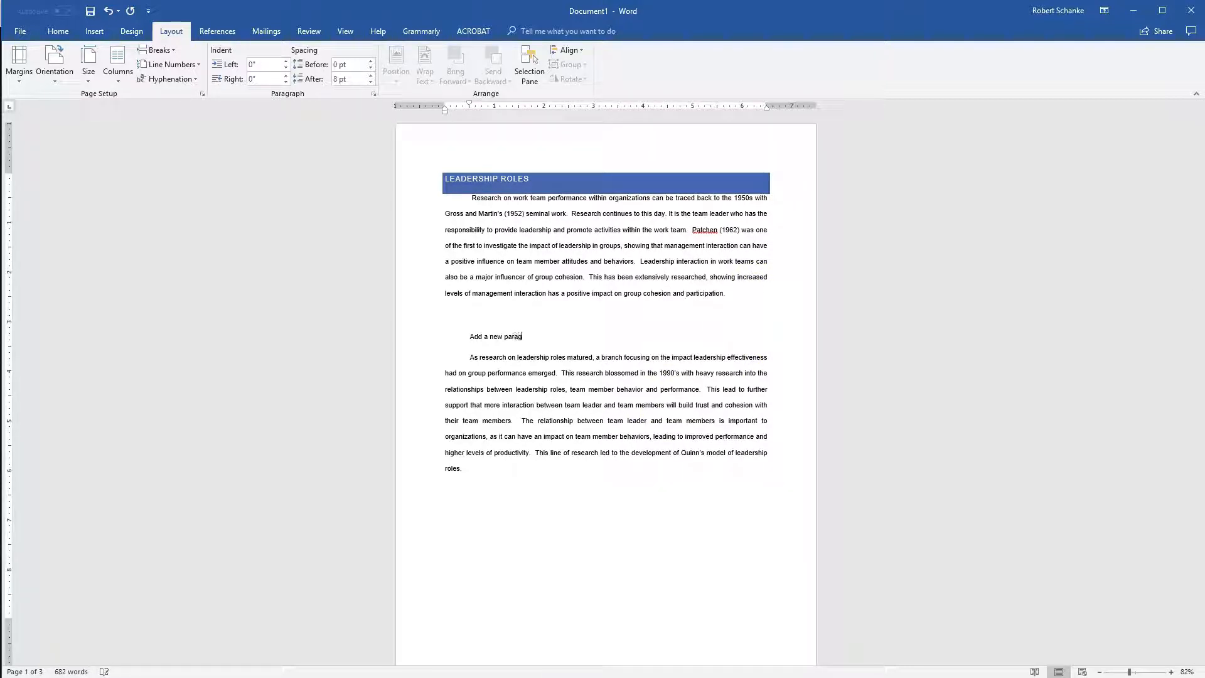
pyautogui.press('Return')
pyautogui.press('Return')
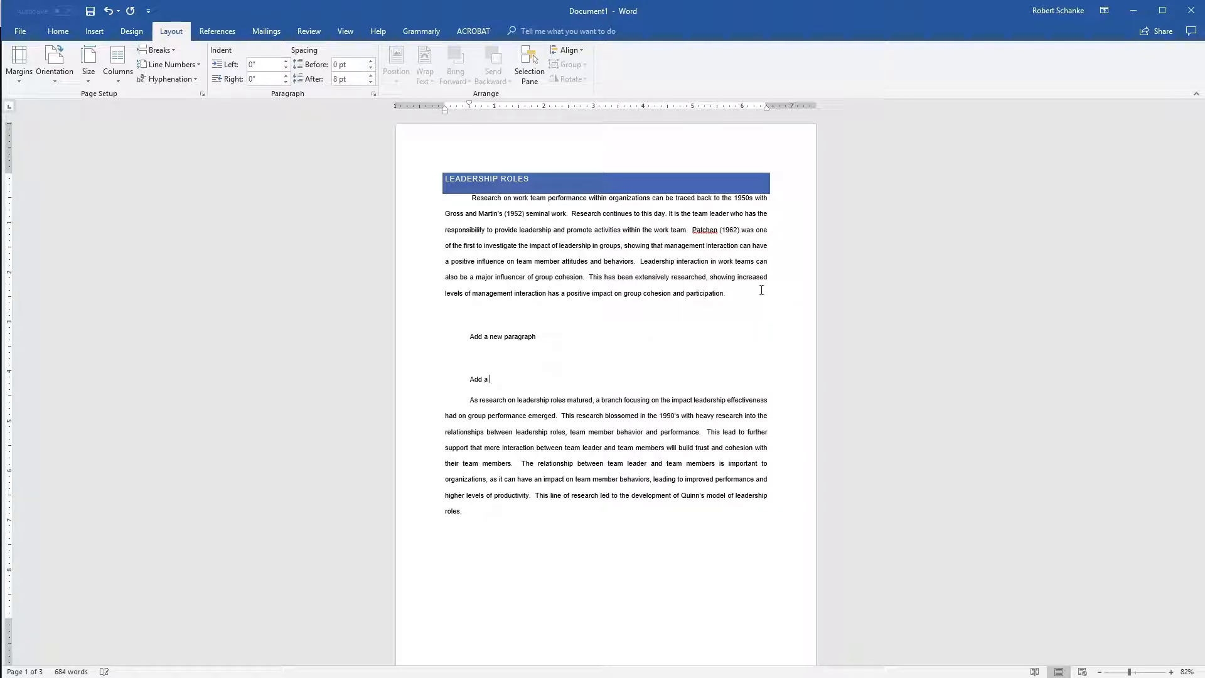
pyautogui.write('Add a picture.')
pyautogui.press('Return')
pyautogui.press('Return')
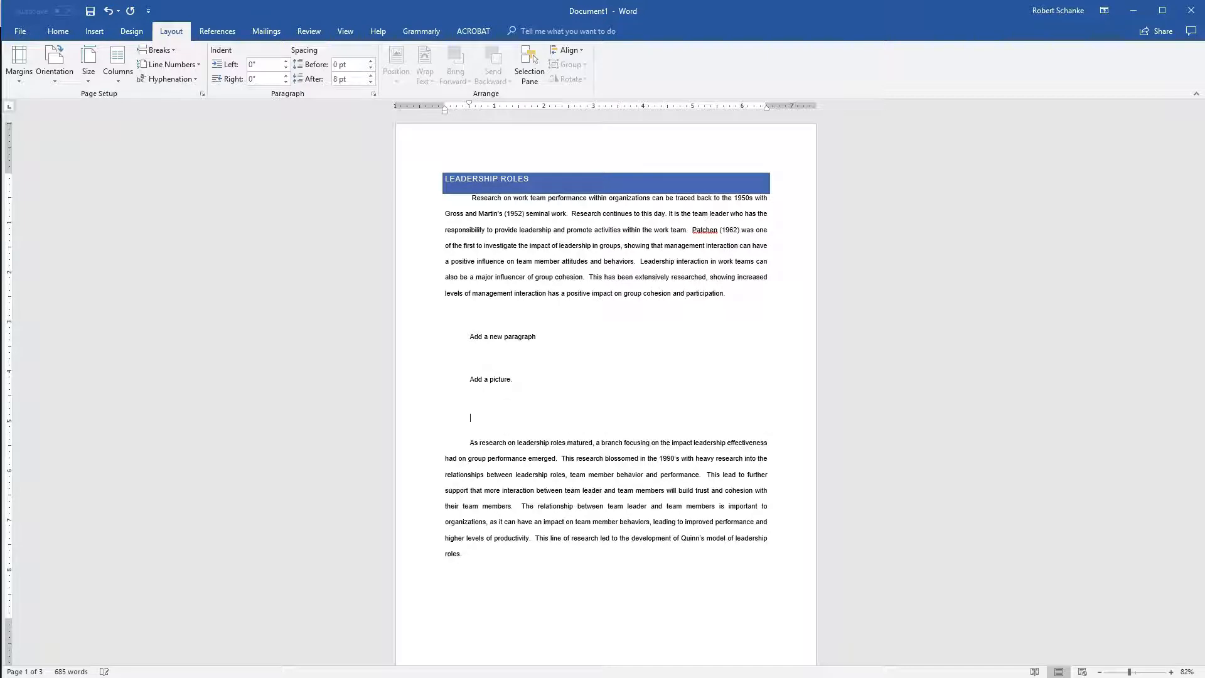
pyautogui.scroll(-5, 605, 389)
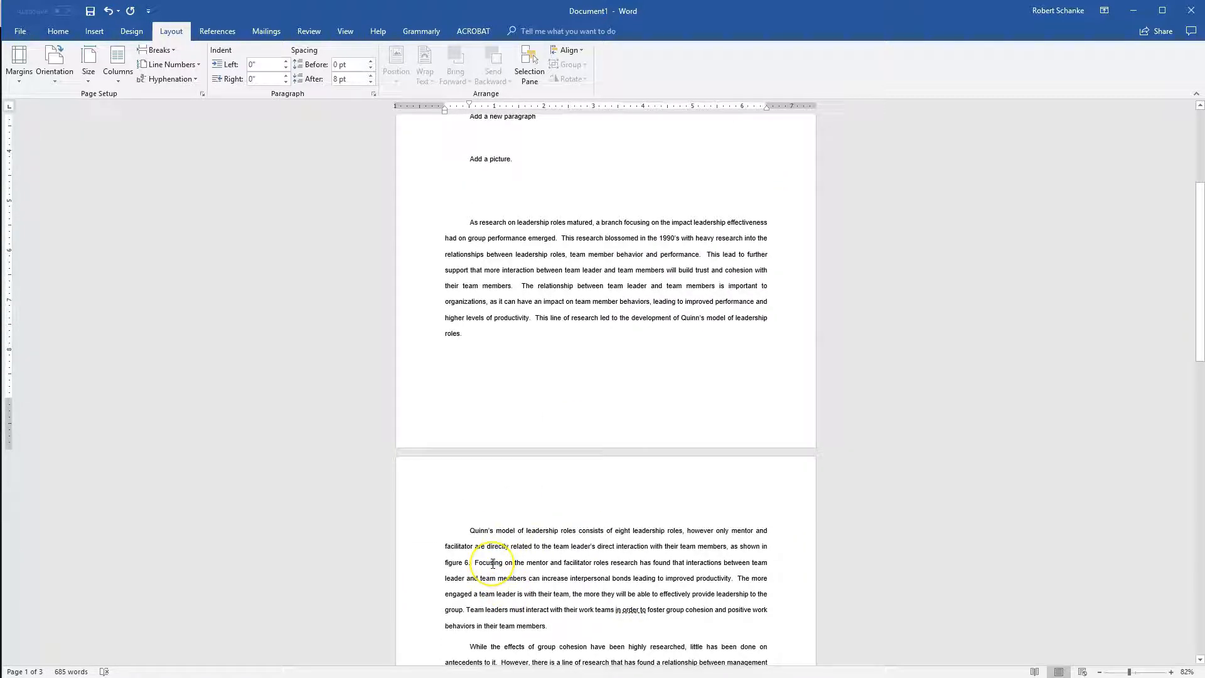
pyautogui.scroll(1, 493, 563)
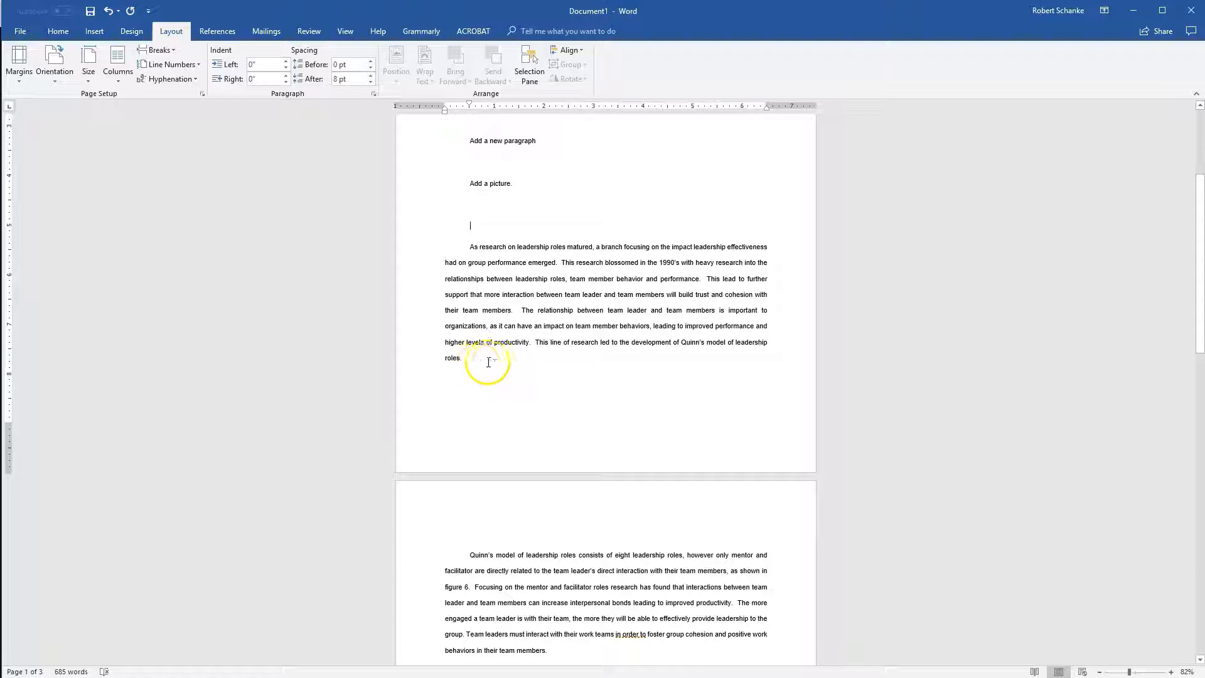
# Delete the two added lines on the new paragraph and picture, along with the blank lines around them.
pyautogui.scroll(4, 489, 361)
pyautogui.press('Delete')
pyautogui.press('BackSpace')
pyautogui.press('BackSpace')
pyautogui.press('BackSpace')
pyautogui.press('BackSpace')
pyautogui.hotkey('shift', 'Up')
pyautogui.hotkey('shift', 'Up')
pyautogui.hotkey('shift', 'Up')
pyautogui.press('Delete')
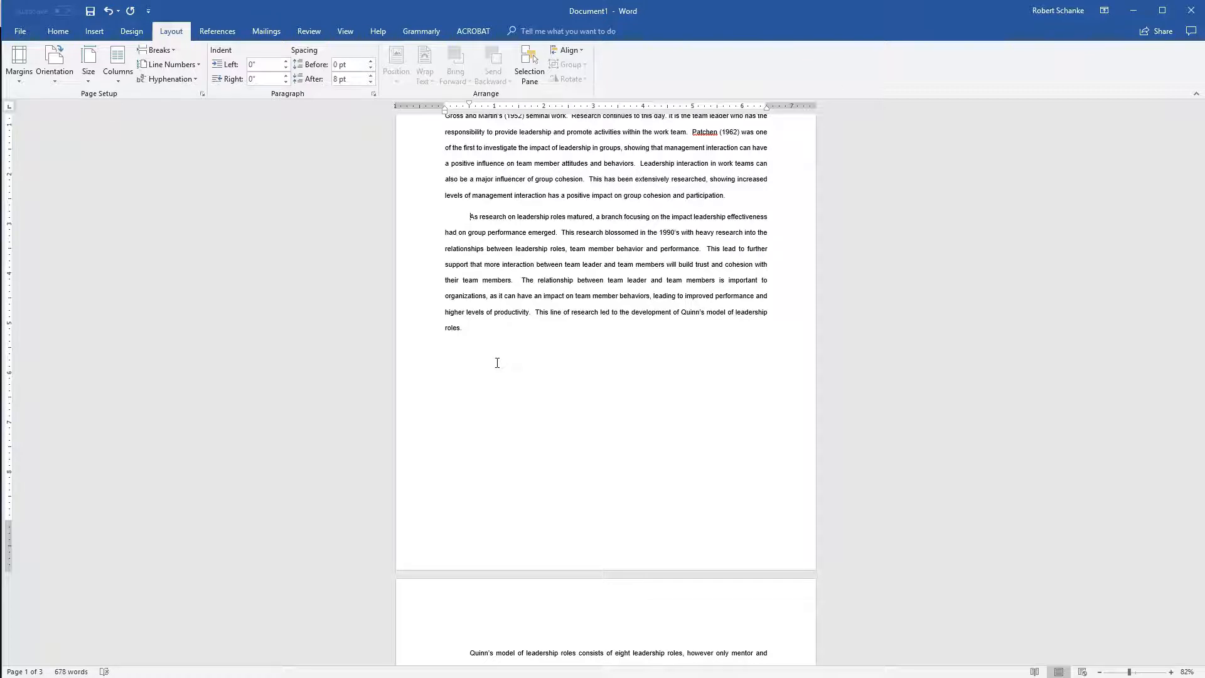
# Examine the page break above the paragraph on Quinn's model and the available page and section break types.
pyautogui.click(497, 362)
pyautogui.scroll(-5, 493, 389)
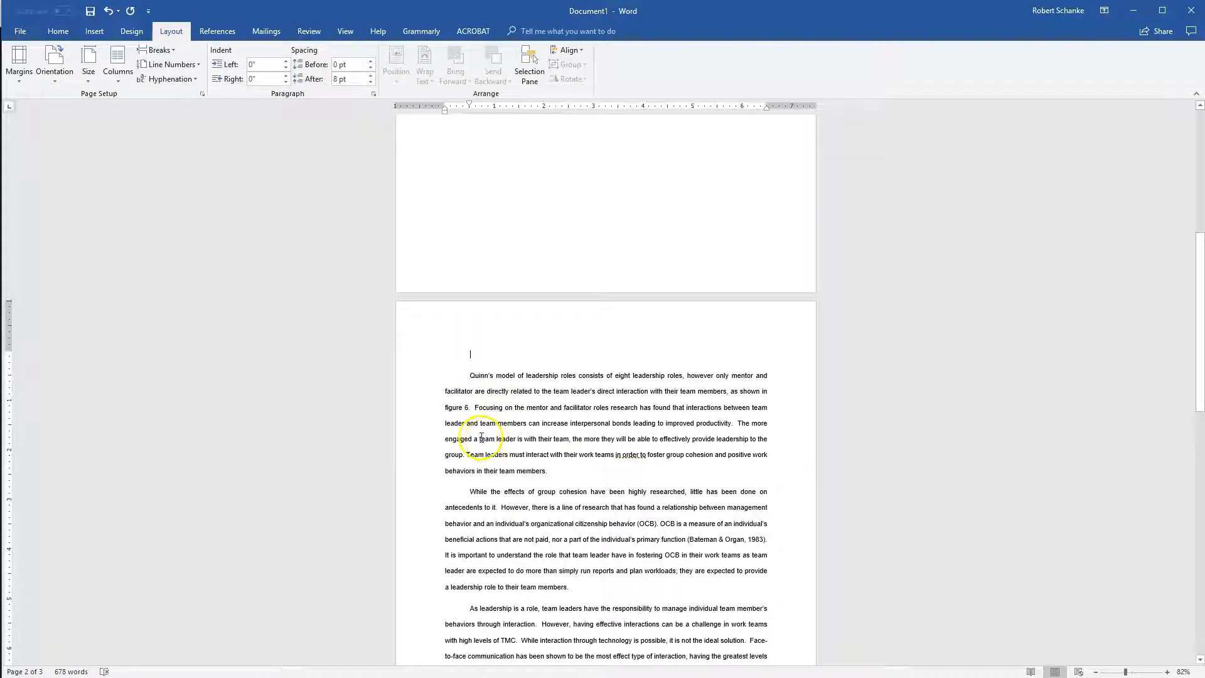
pyautogui.scroll(7, 482, 437)
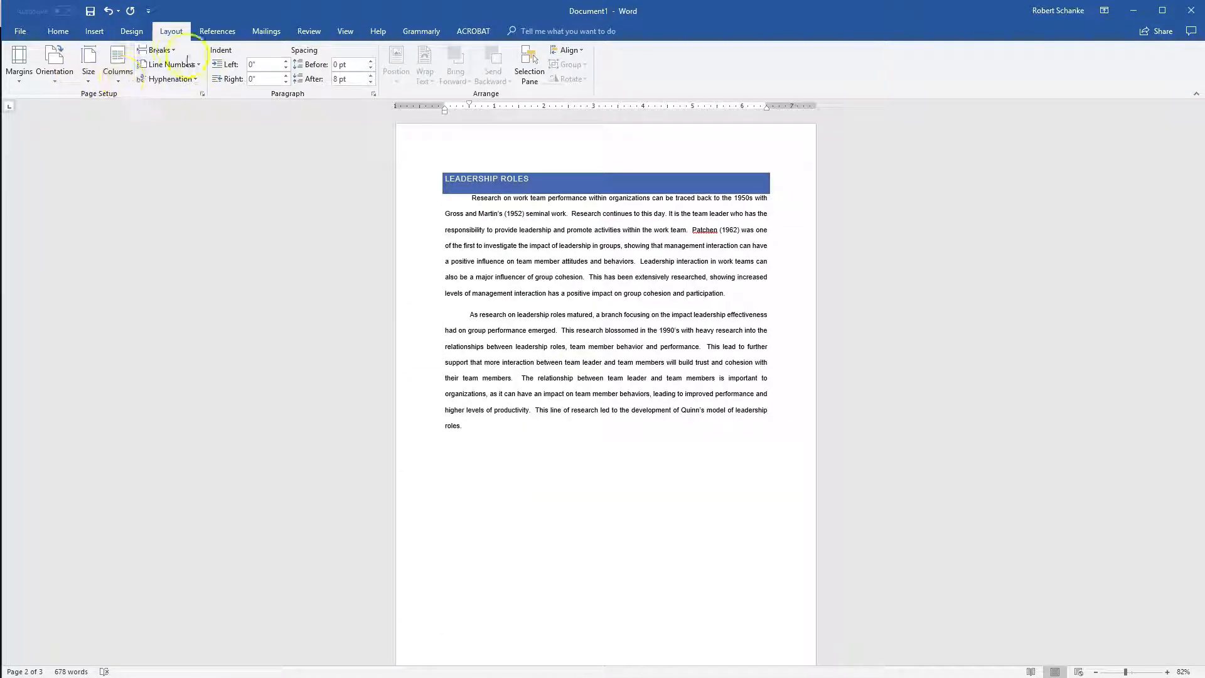
pyautogui.click(158, 50)
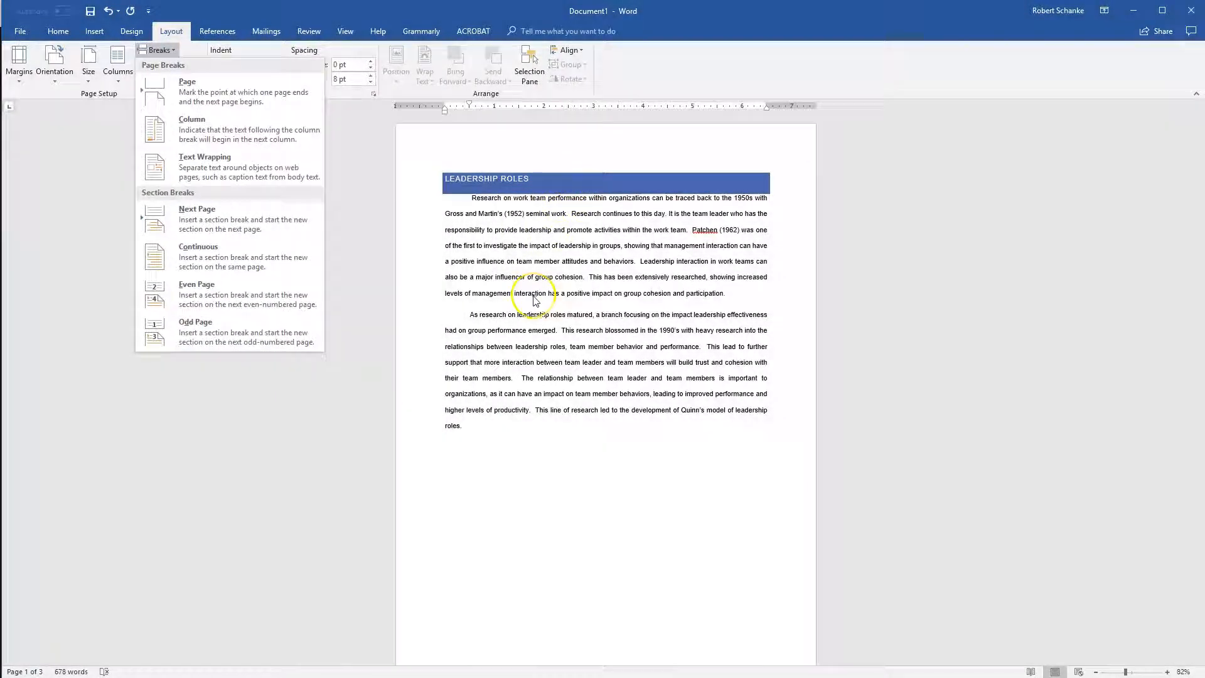
pyautogui.click(532, 296)
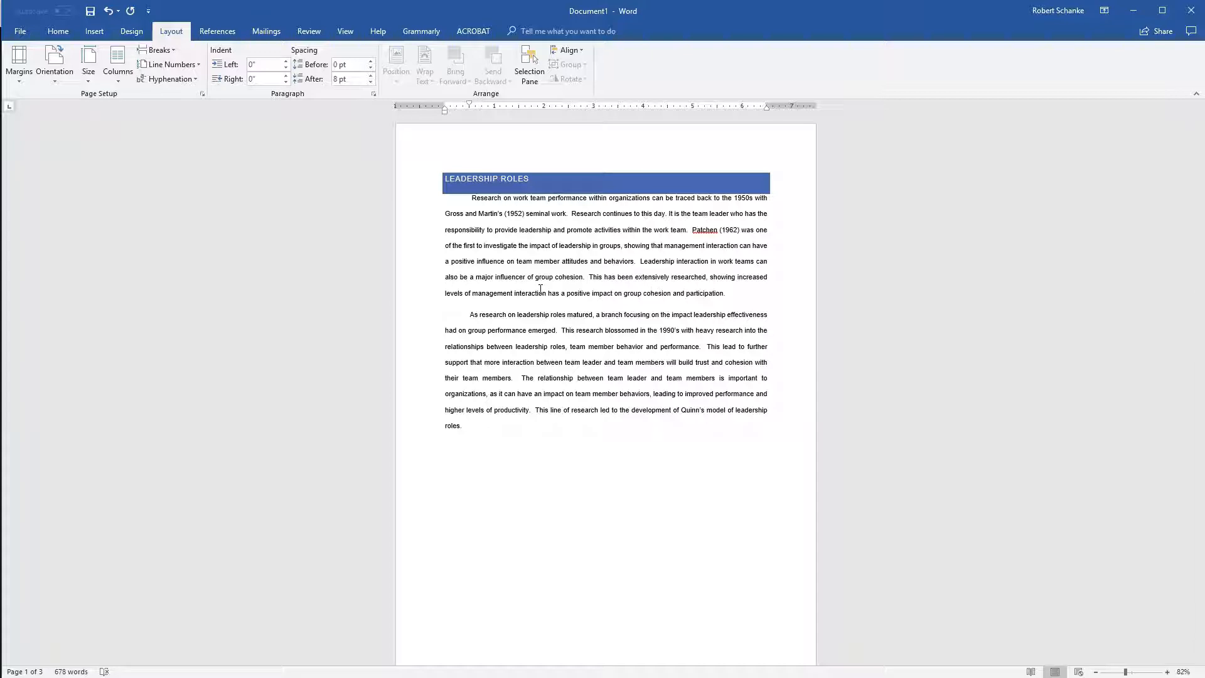
# Switch the page orientation to landscape with the cursor in the paragraph on Quinn's model, and check which pages are affected.
pyautogui.scroll(-5, 587, 295)
pyautogui.click(517, 468)
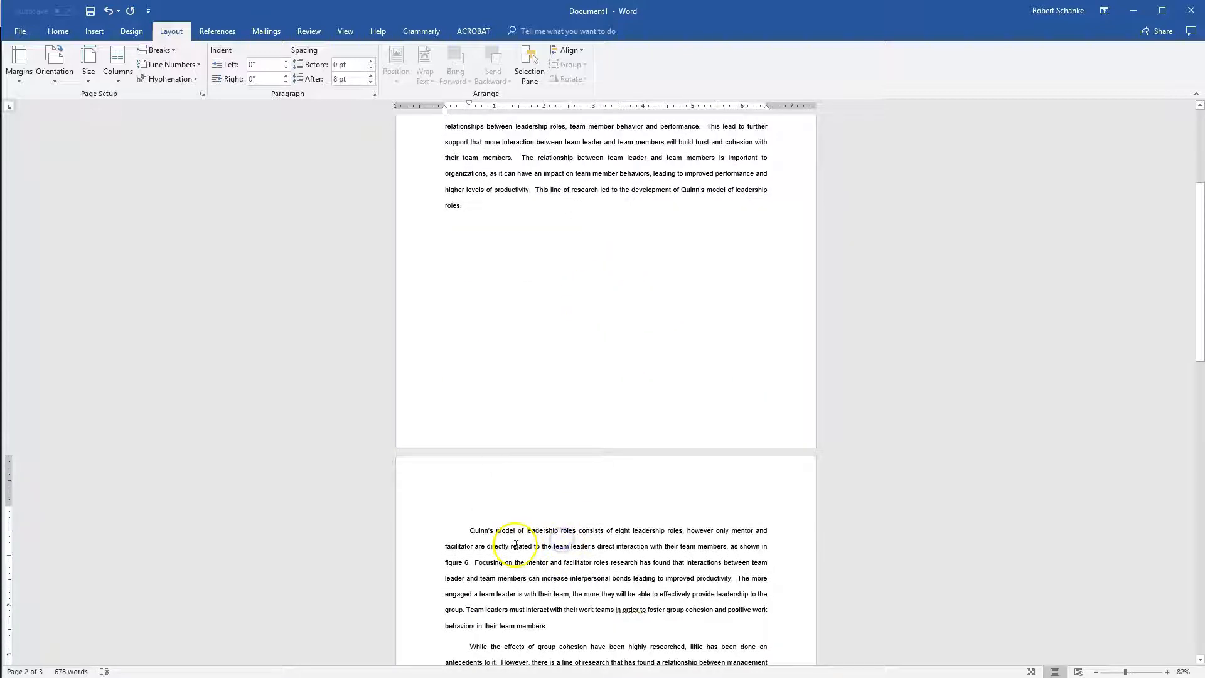
pyautogui.scroll(-2, 516, 545)
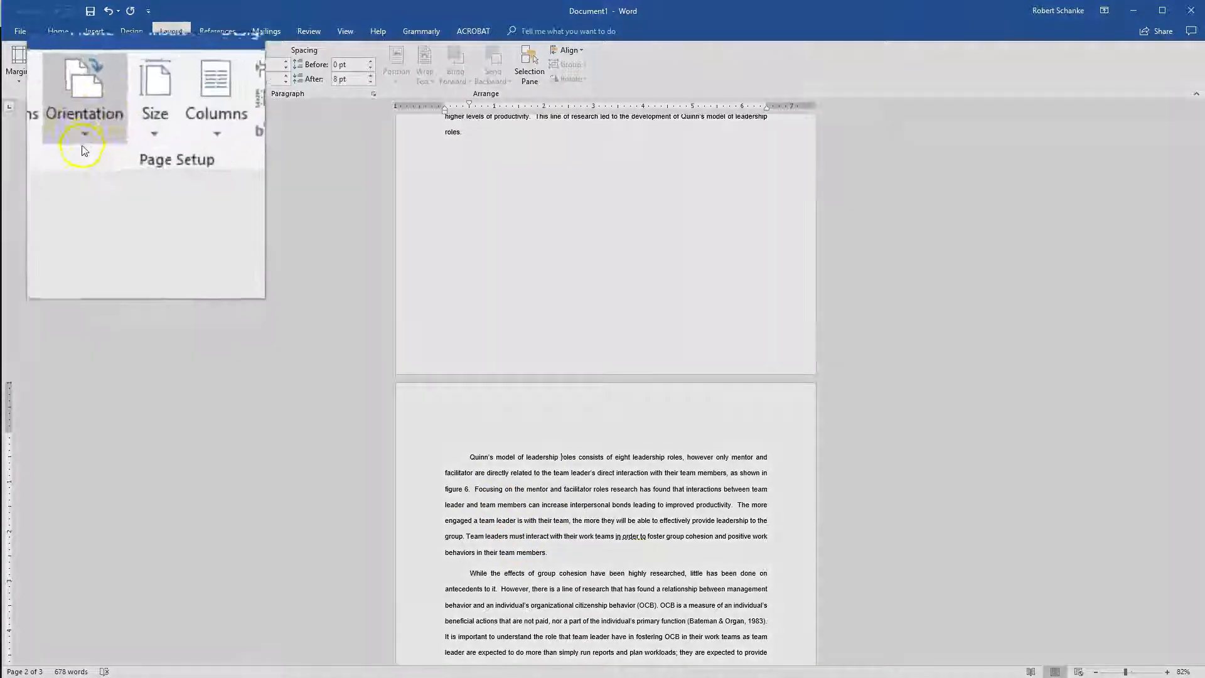
pyautogui.click(54, 77)
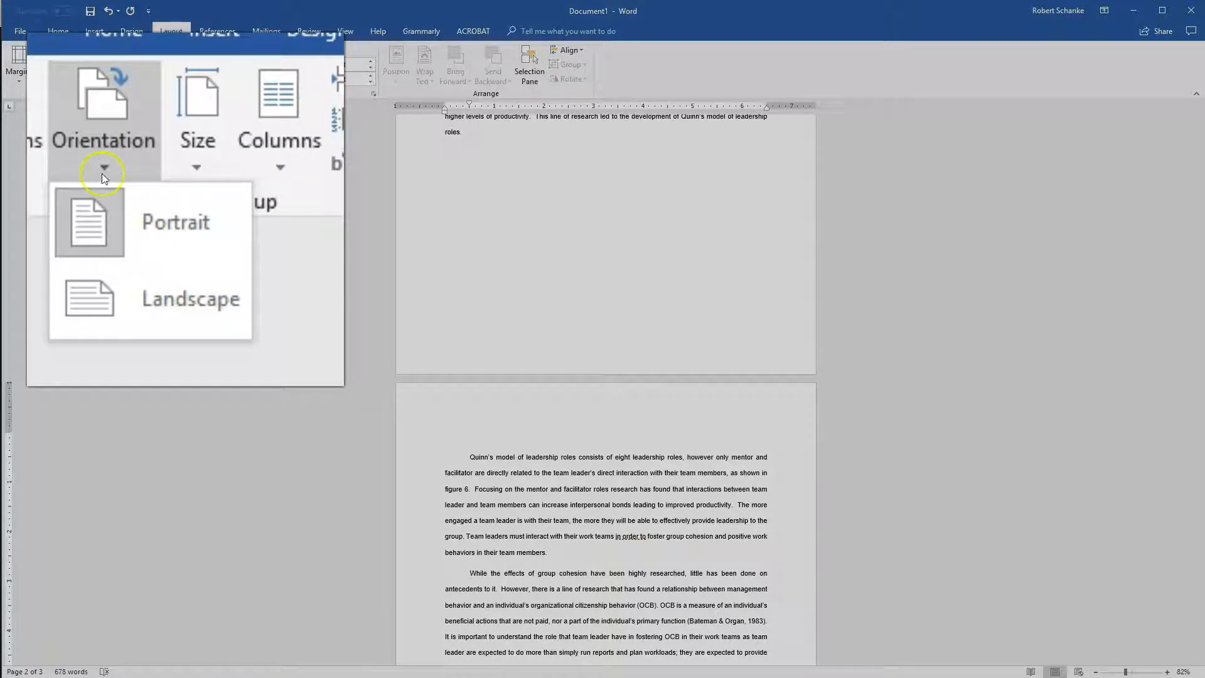
pyautogui.click(150, 304)
pyautogui.scroll(8, 382, 427)
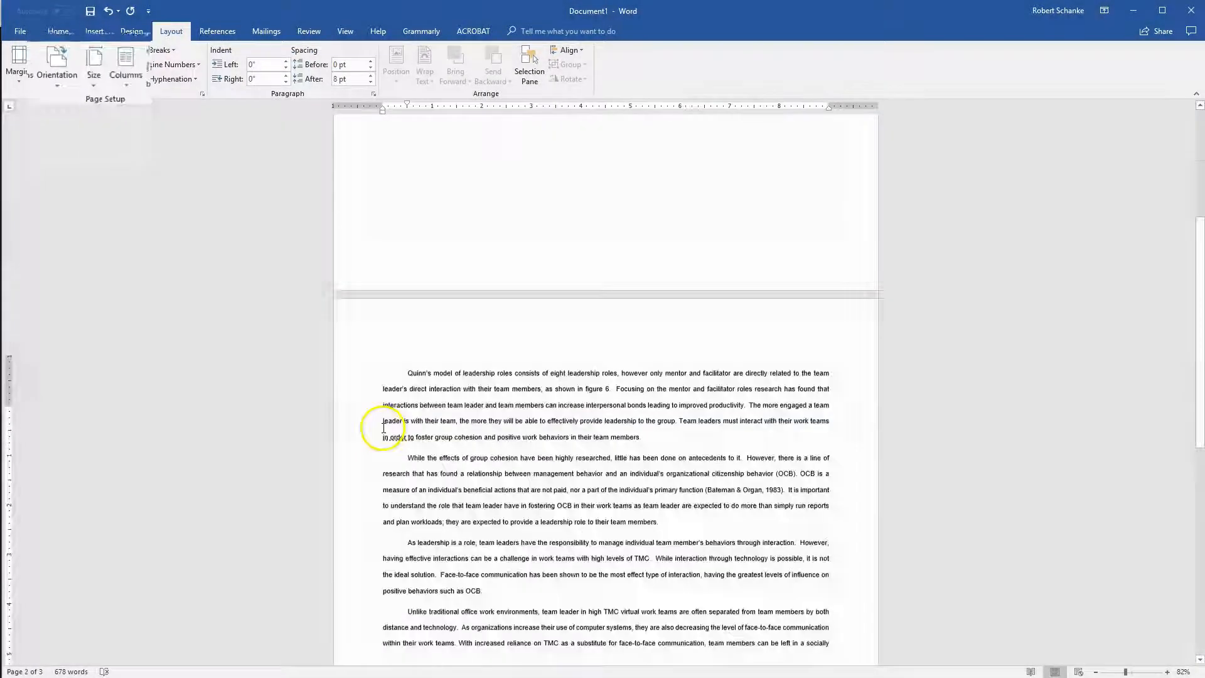
pyautogui.scroll(-8, 409, 414)
pyautogui.scroll(6, 414, 413)
pyautogui.scroll(-5, 416, 411)
pyautogui.scroll(5, 416, 404)
# Return the page orientation to portrait and check the pages through to the numbered list.
pyautogui.click(55, 65)
pyautogui.click(71, 101)
pyautogui.scroll(3, 684, 348)
pyautogui.scroll(-10, 546, 339)
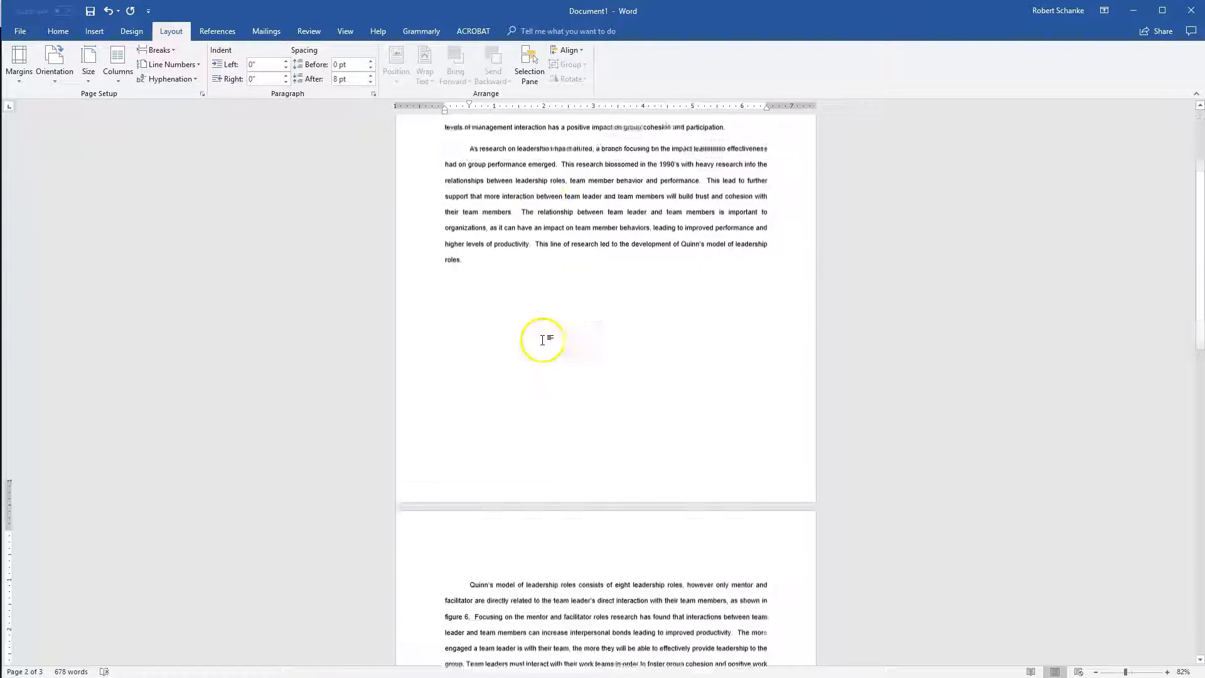
pyautogui.scroll(-6, 543, 346)
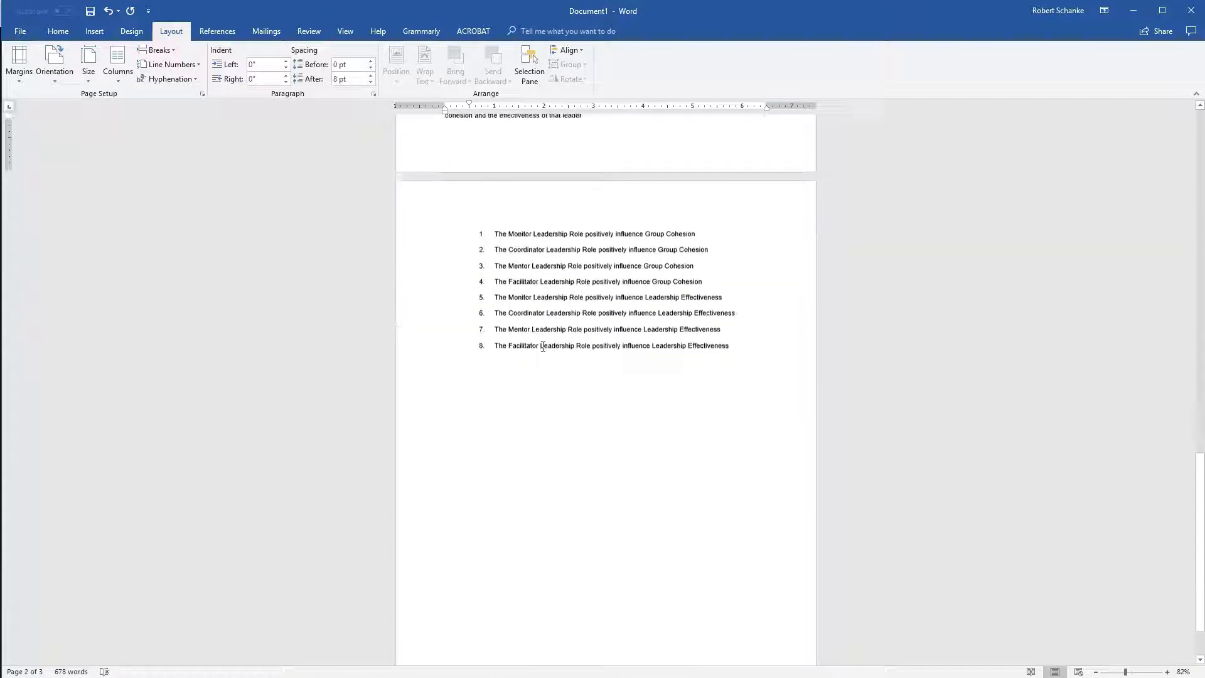
pyautogui.scroll(5, 544, 346)
pyautogui.scroll(12, 544, 345)
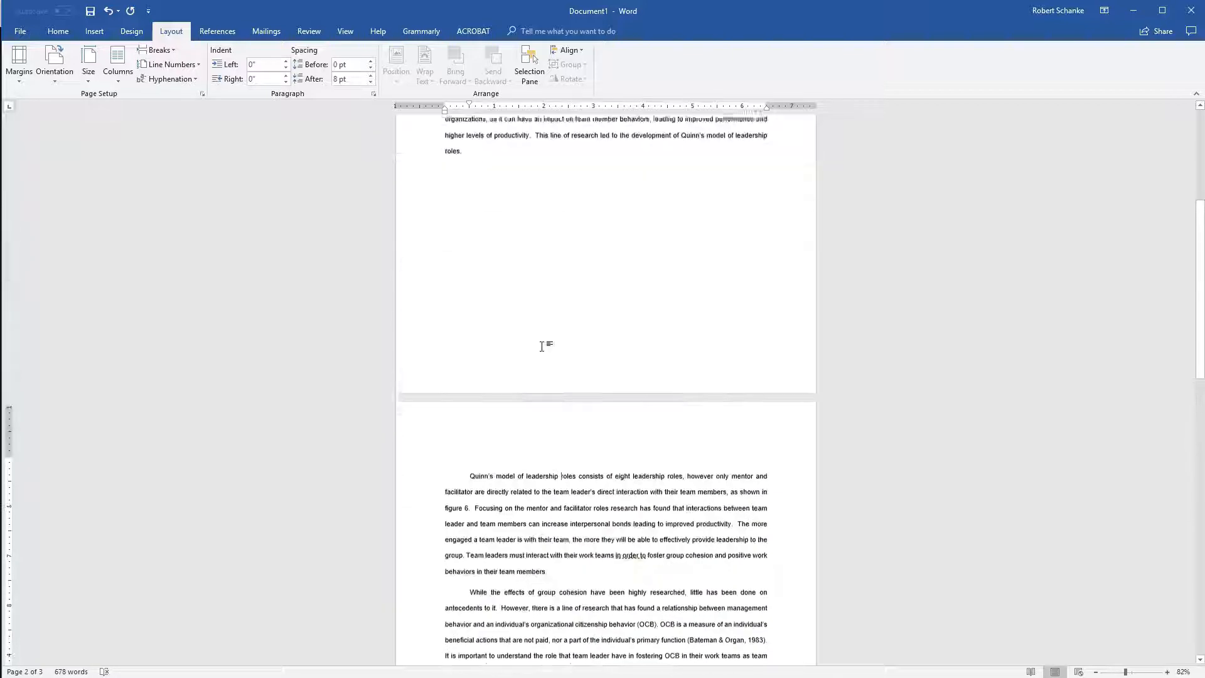
# Place the cursor after the paragraph ending in "roles." and show the formatting marks.
pyautogui.click(522, 473)
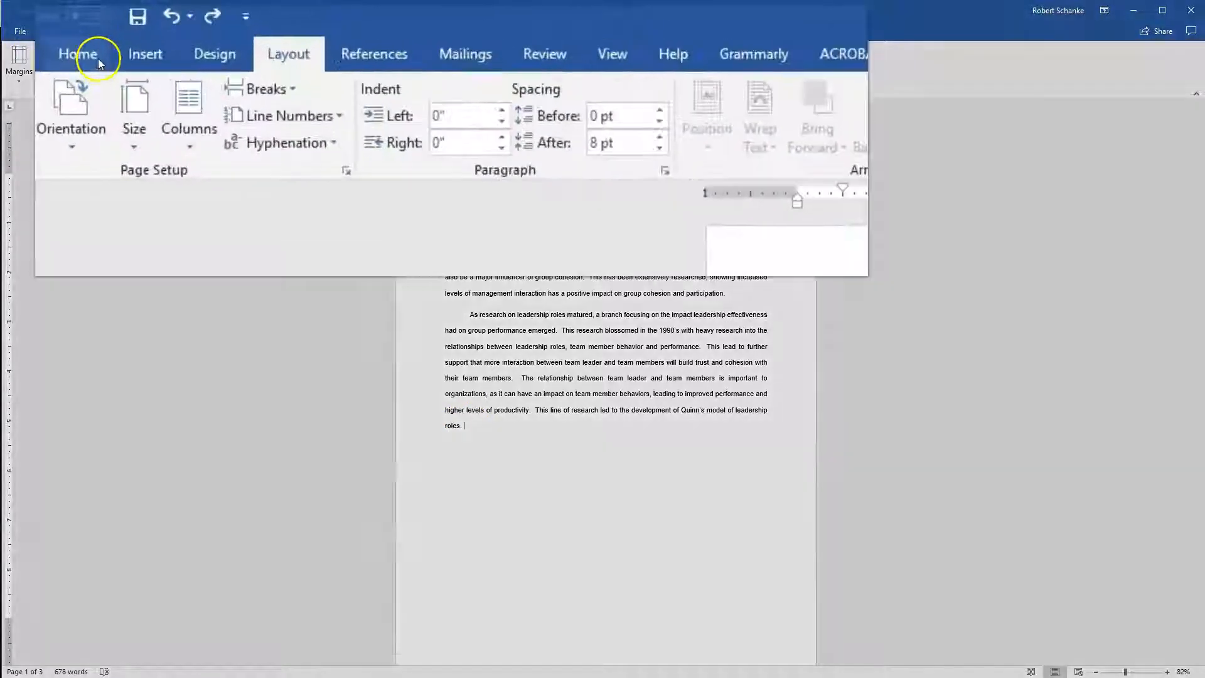
pyautogui.click(98, 59)
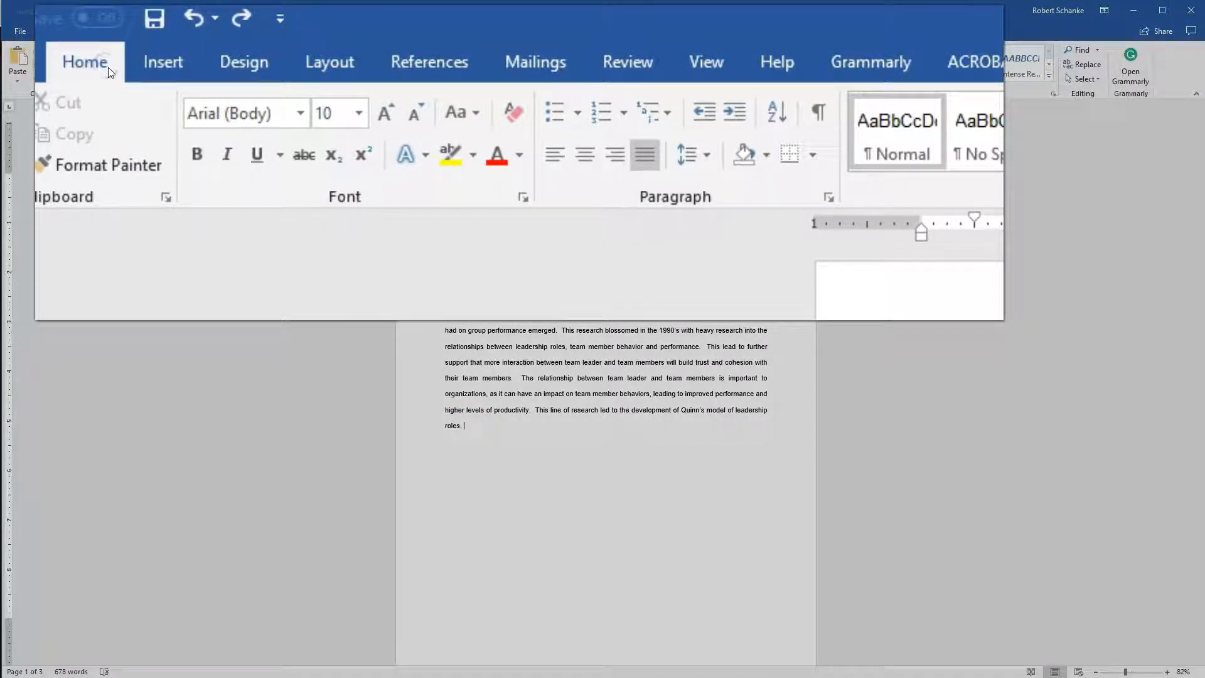
pyautogui.click(819, 115)
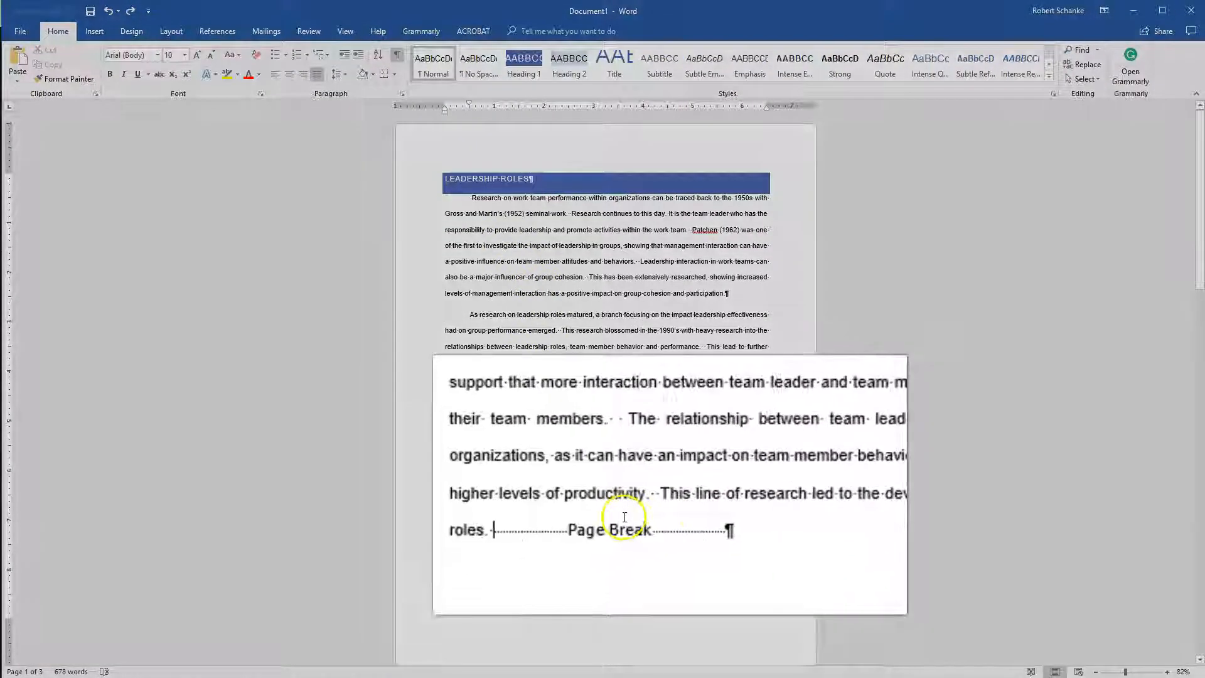
# Delete the page break and the empty paragraph following "roles.", and hide the formatting marks.
pyautogui.click(743, 543)
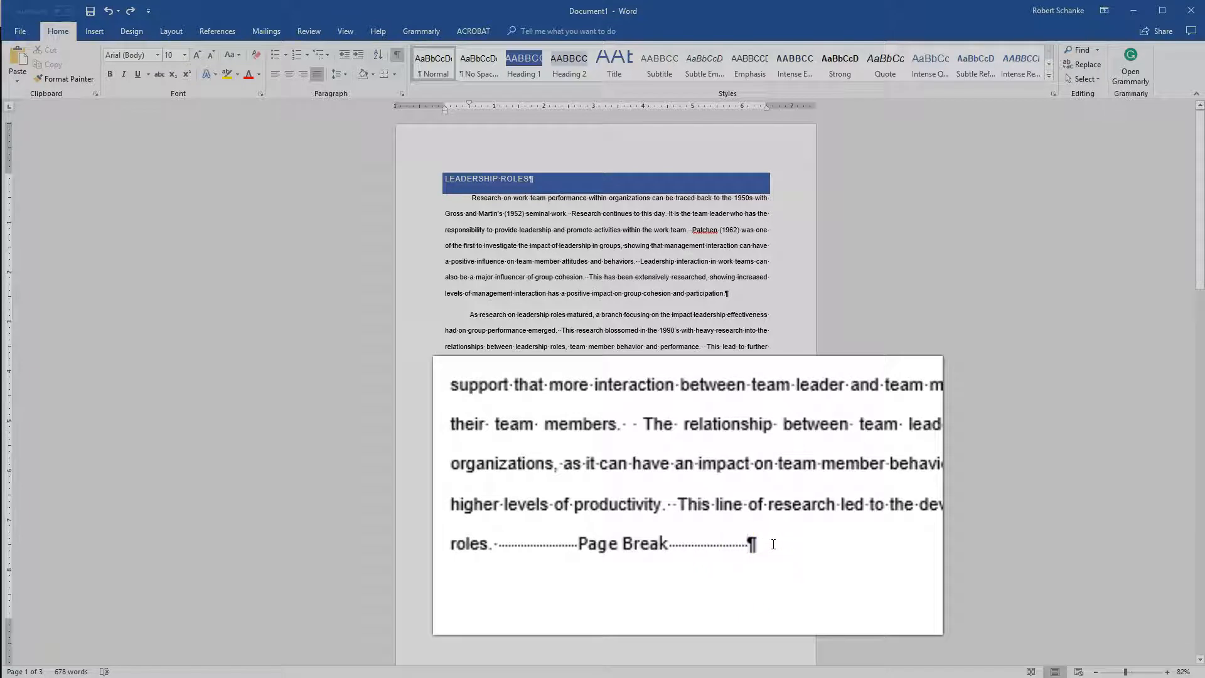
pyautogui.press('BackSpace')
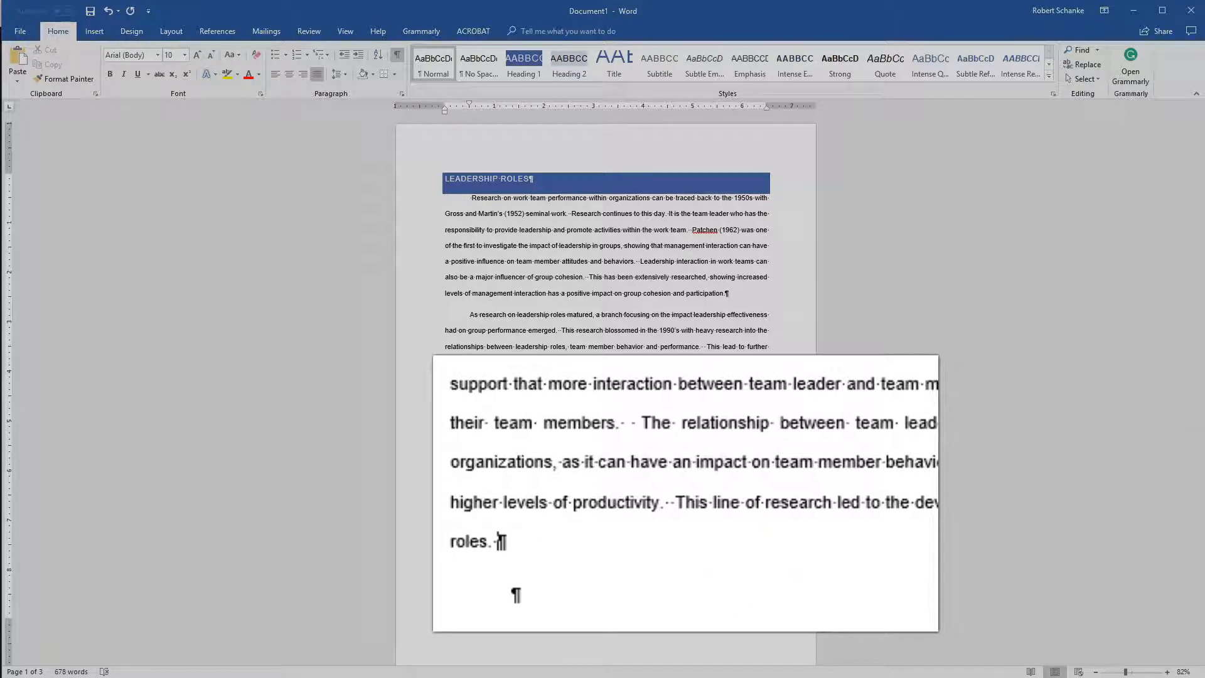
pyautogui.press('Delete')
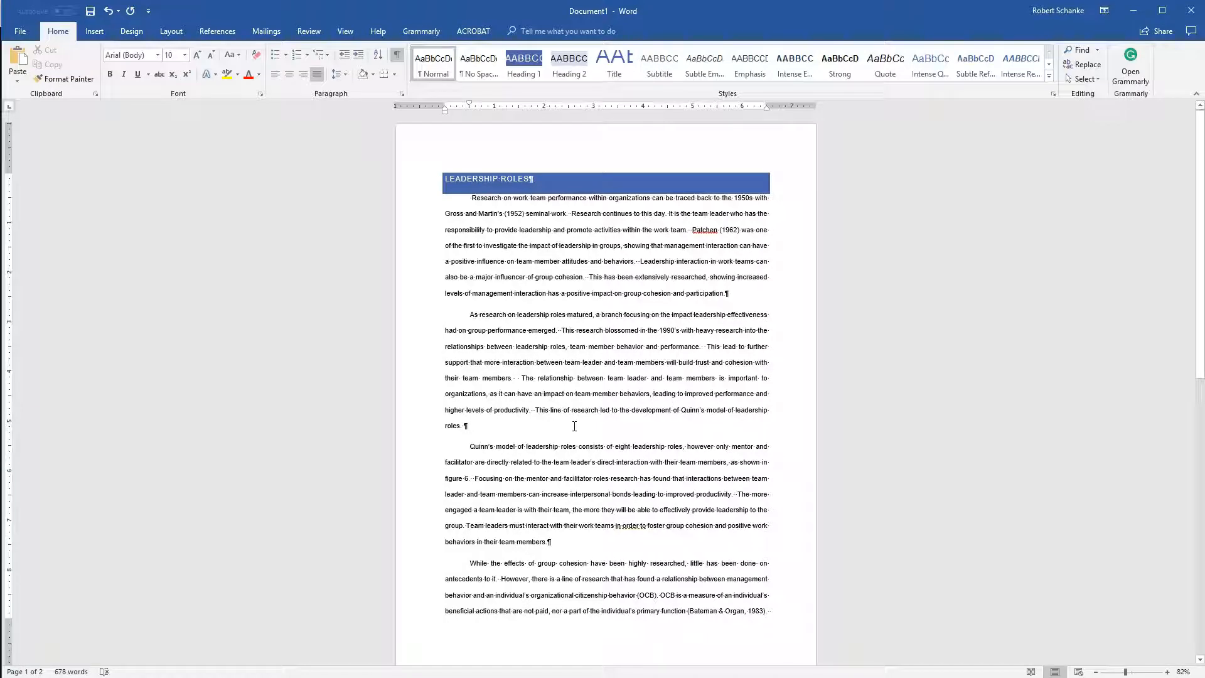
pyautogui.click(397, 55)
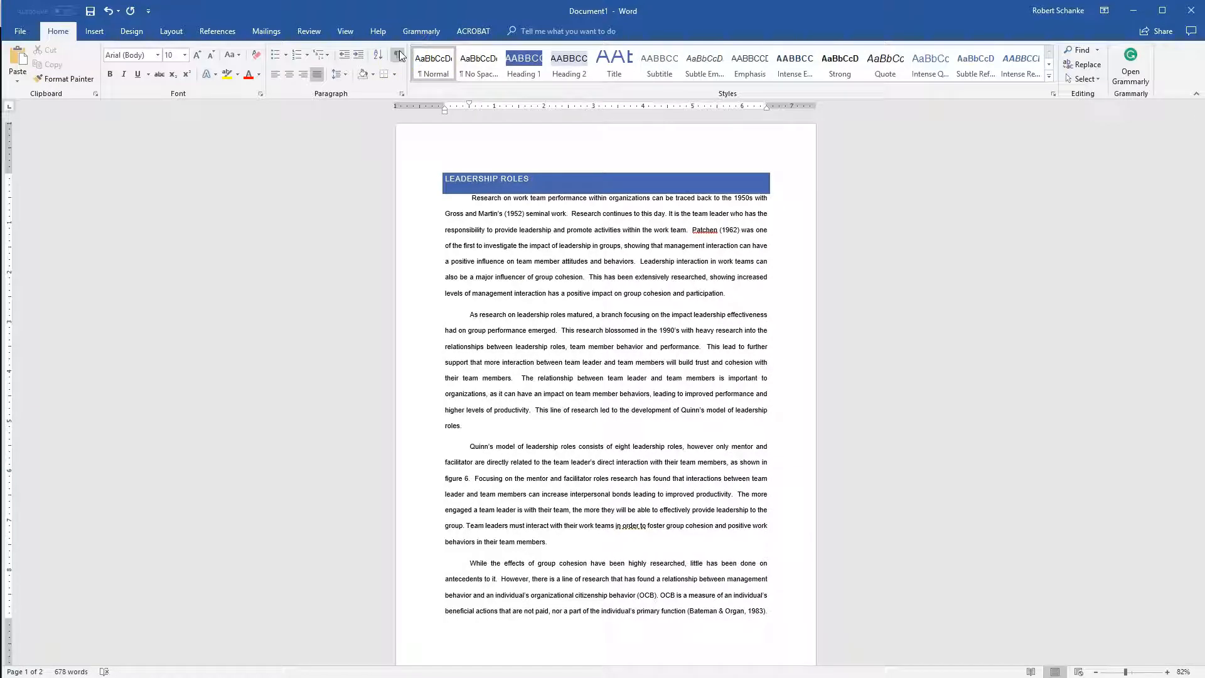
# Insert a Next Page section break after the paragraph ending in "roles." and check the resulting pages.
pyautogui.click(141, 33)
pyautogui.click(169, 37)
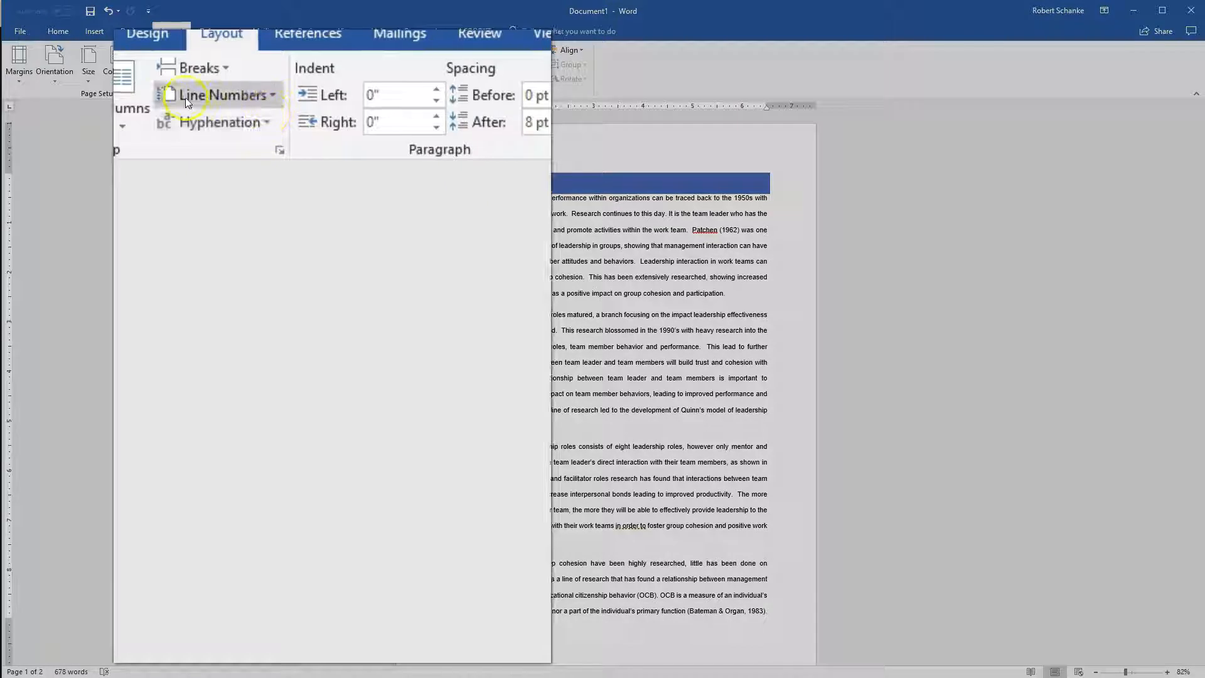
pyautogui.click(195, 68)
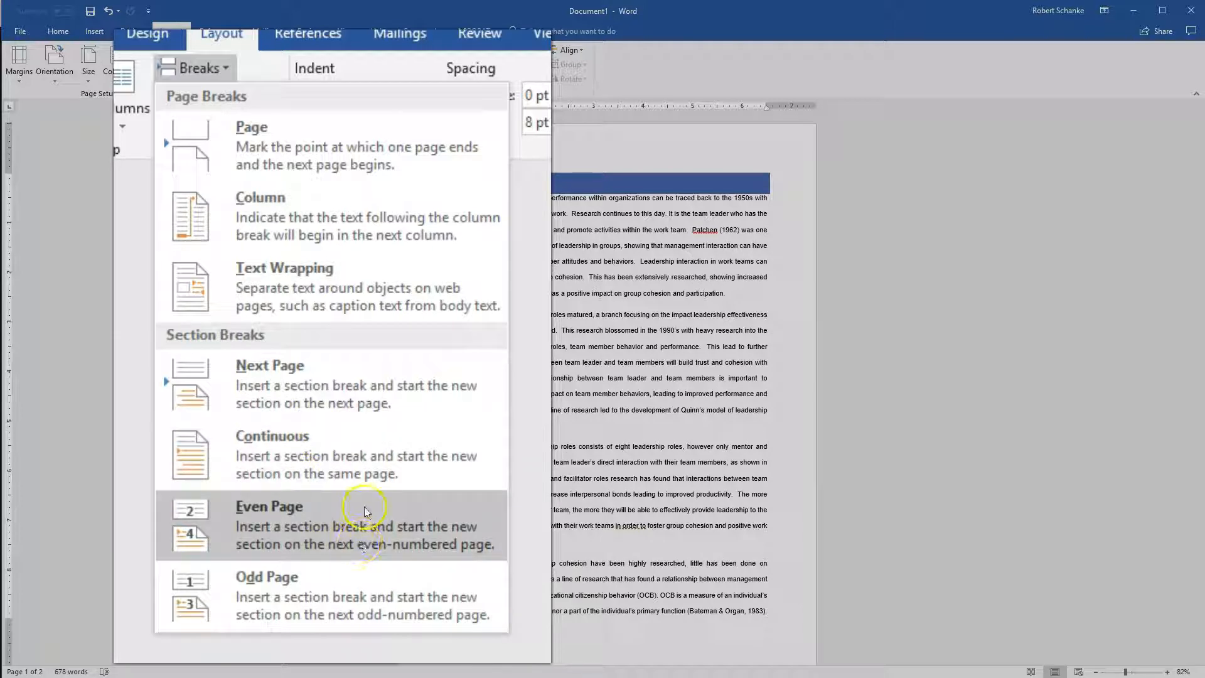
pyautogui.click(374, 388)
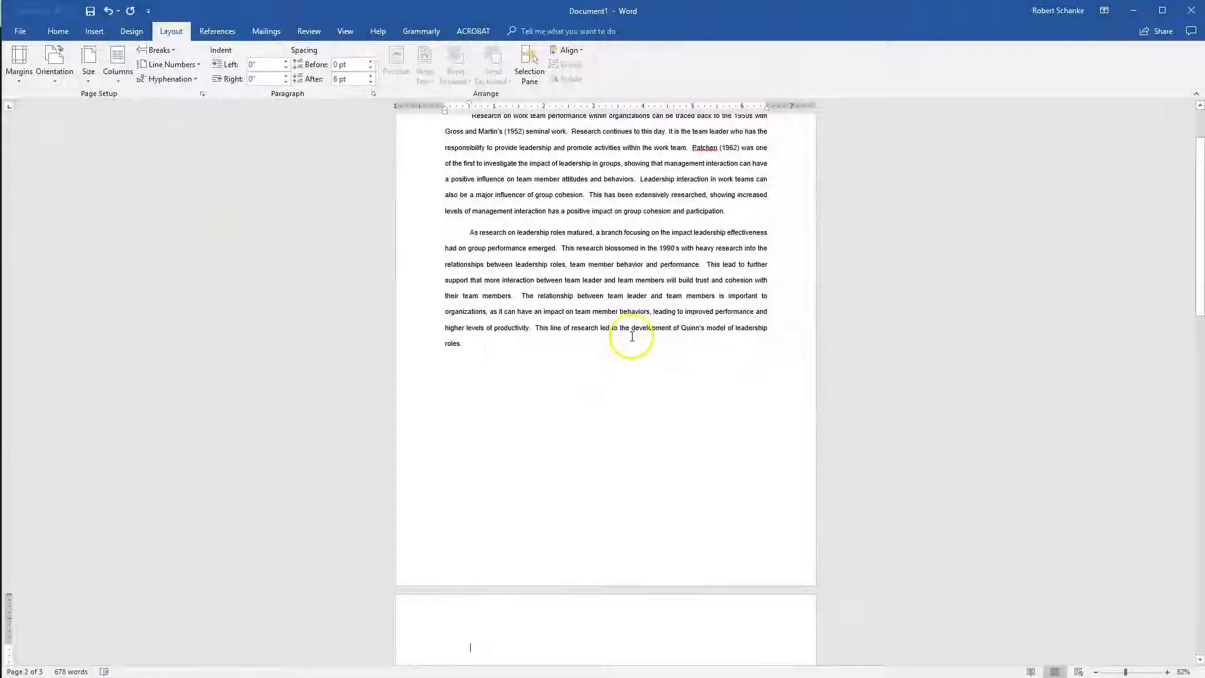
pyautogui.scroll(3, 603, 276)
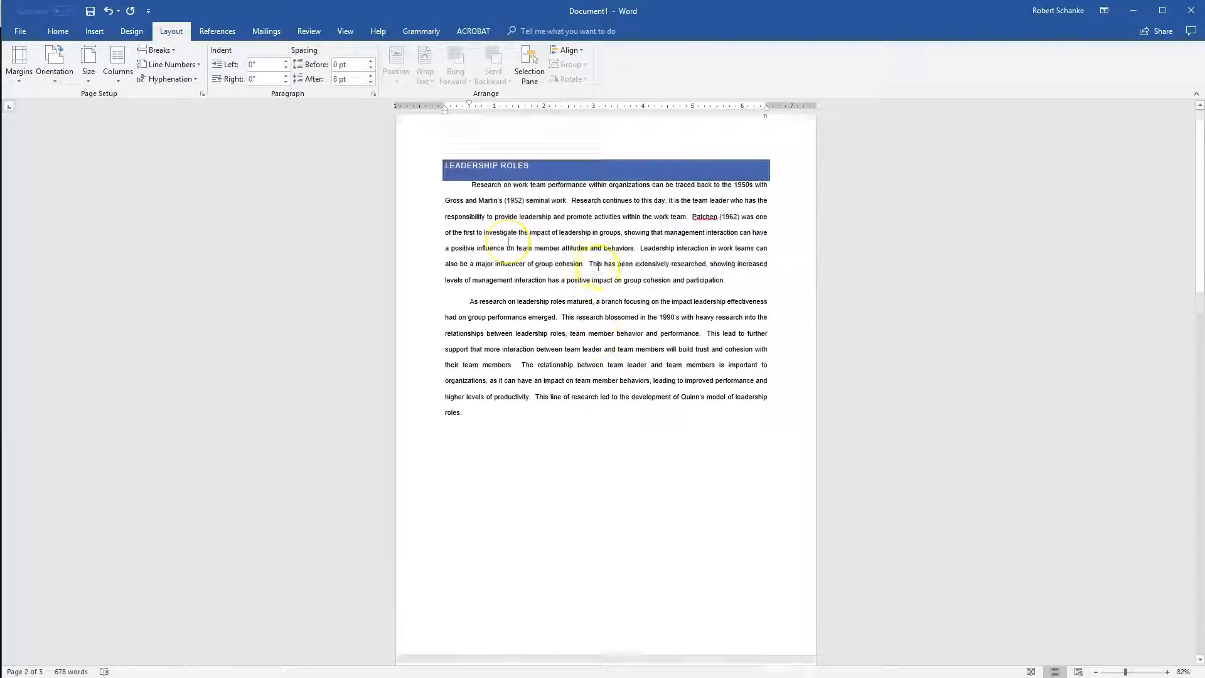
pyautogui.scroll(-8, 580, 391)
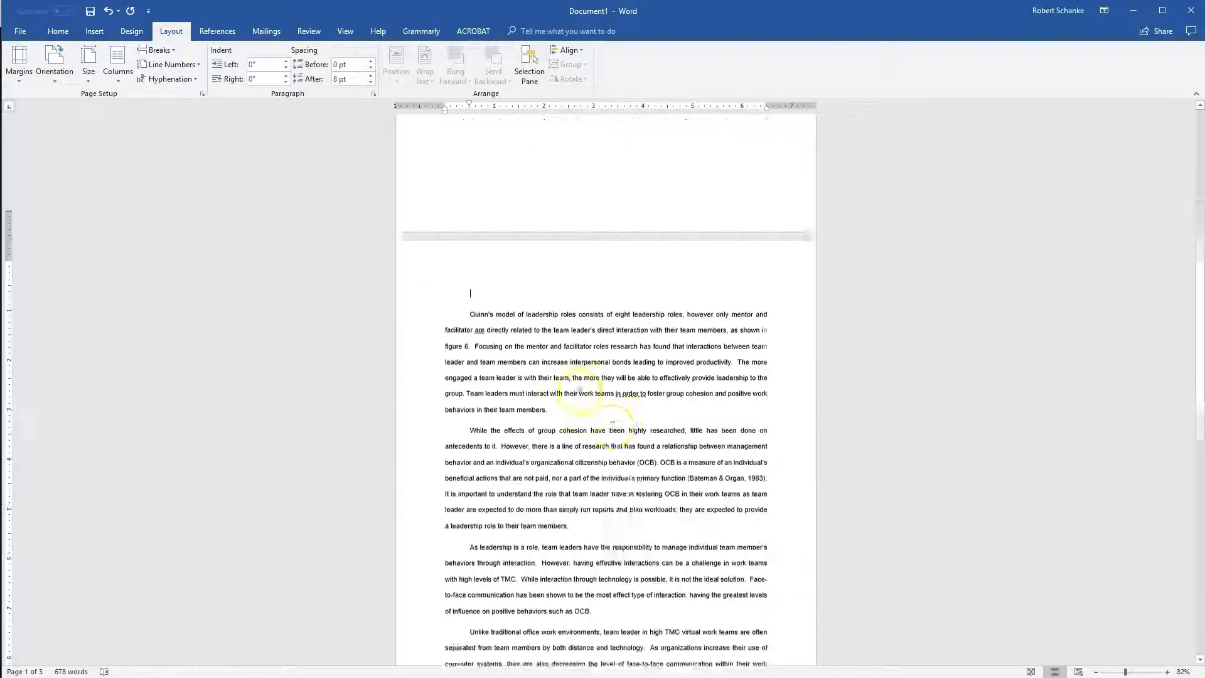
pyautogui.scroll(-5, 622, 396)
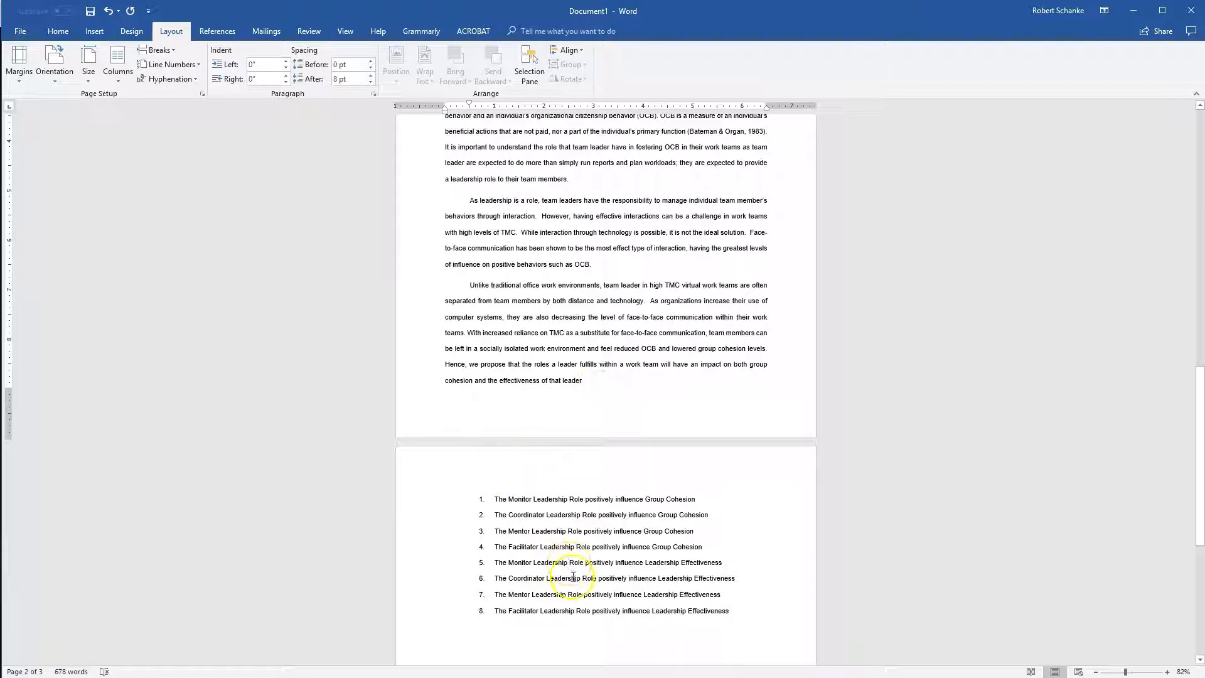
pyautogui.scroll(12, 563, 560)
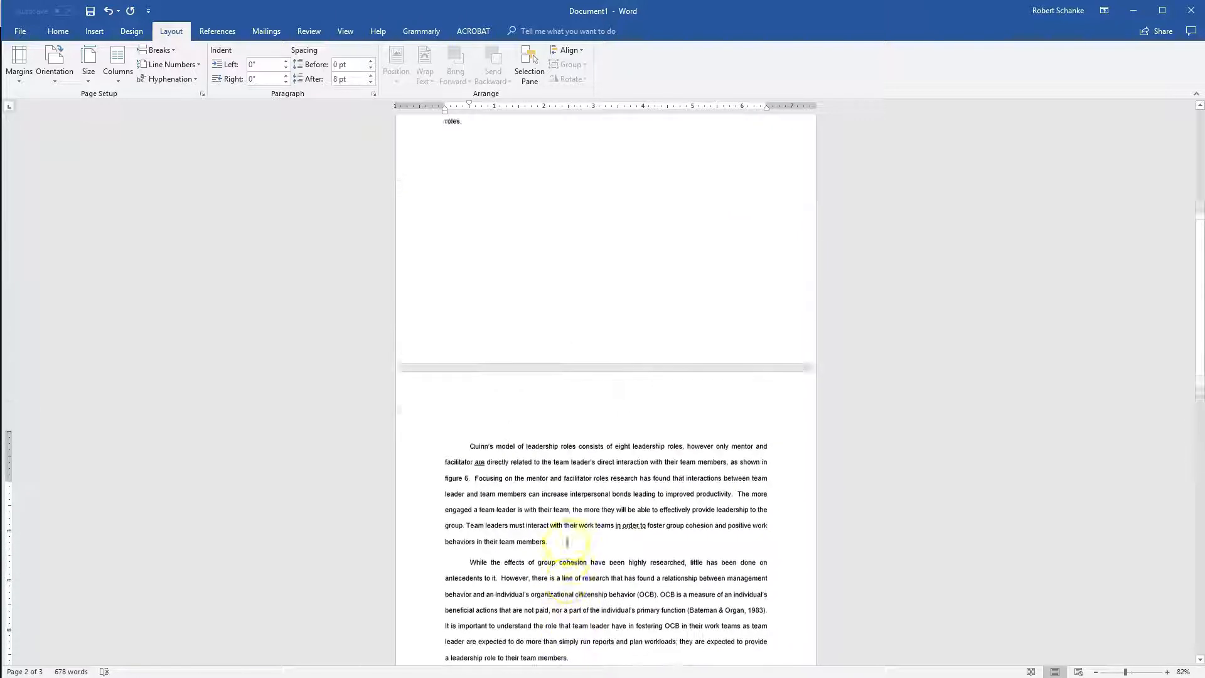
# Set the section starting with "Quinn's model of leadership roles" to landscape orientation and check the pages before and after it.
pyautogui.scroll(-3, 566, 541)
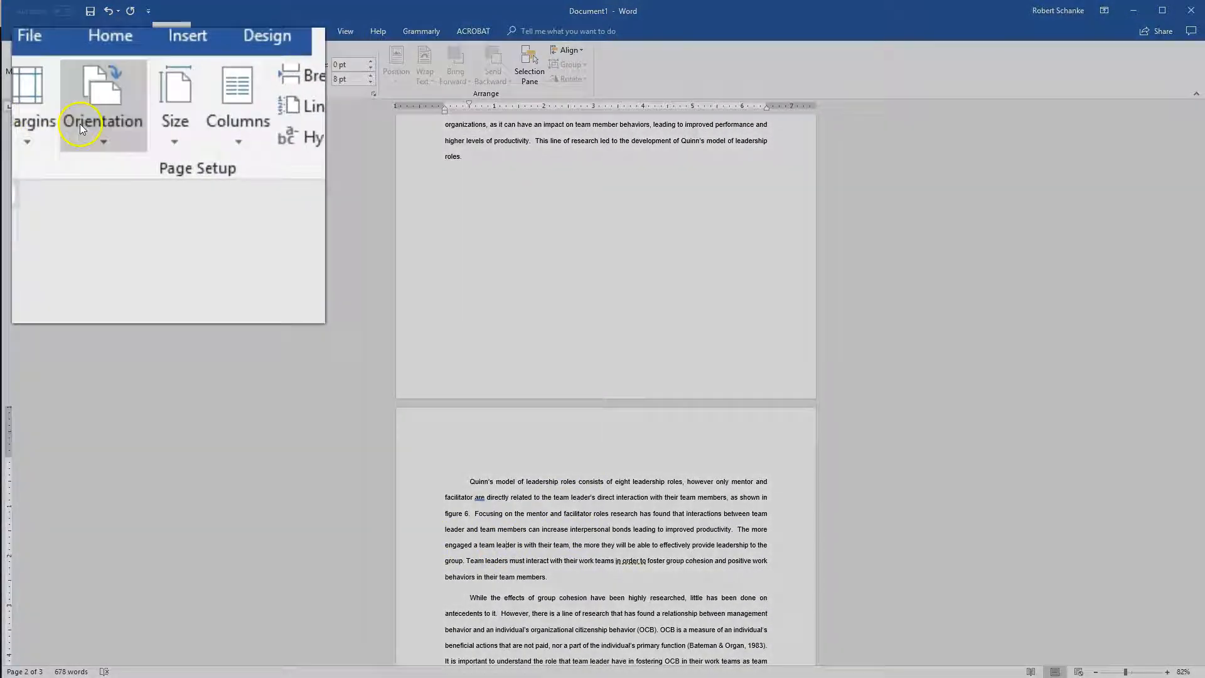
pyautogui.click(49, 72)
pyautogui.click(130, 242)
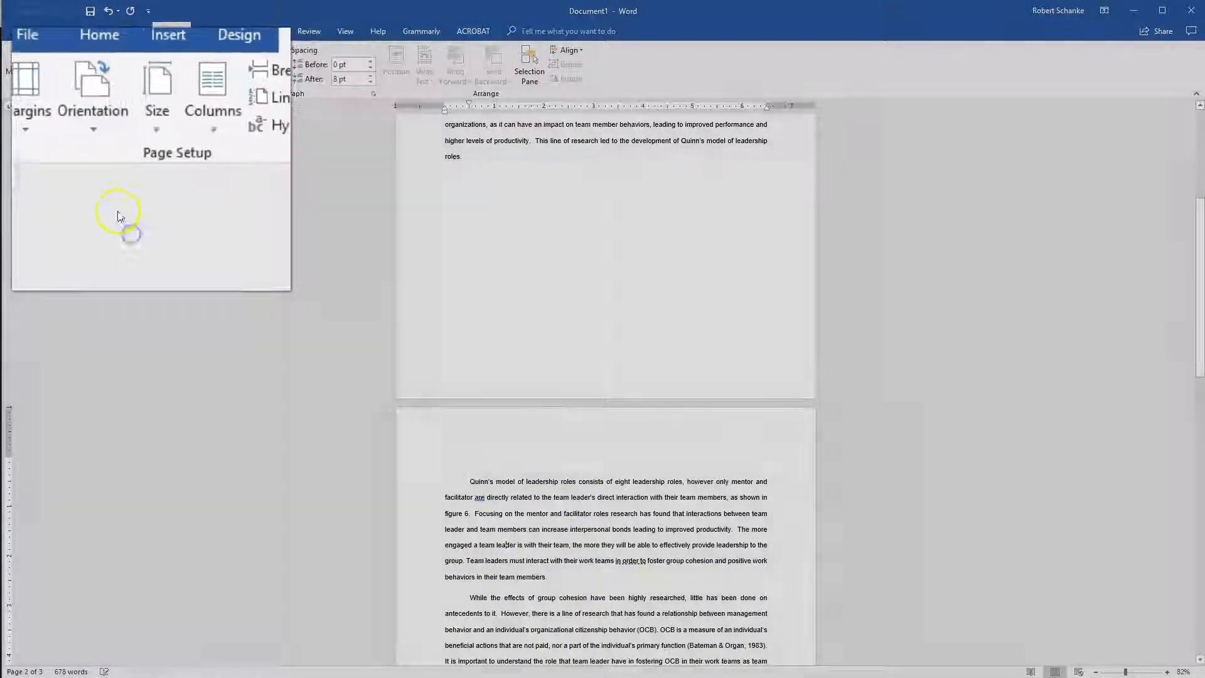
pyautogui.scroll(4, 303, 268)
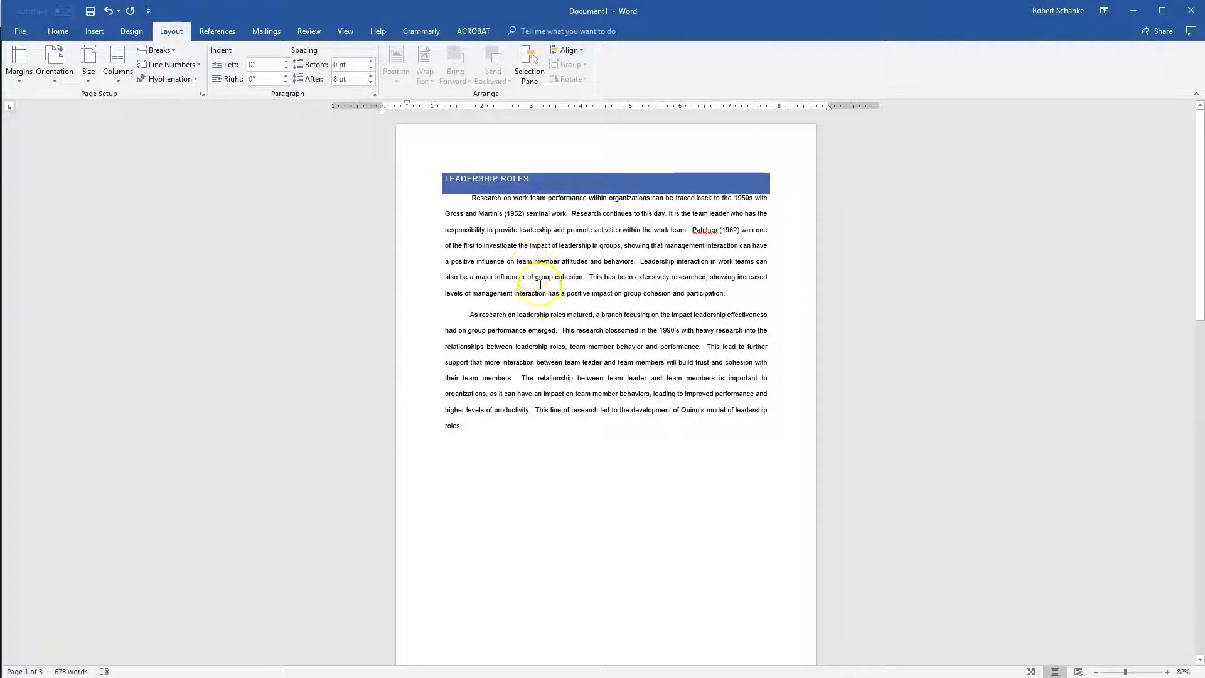
pyautogui.scroll(-4, 635, 361)
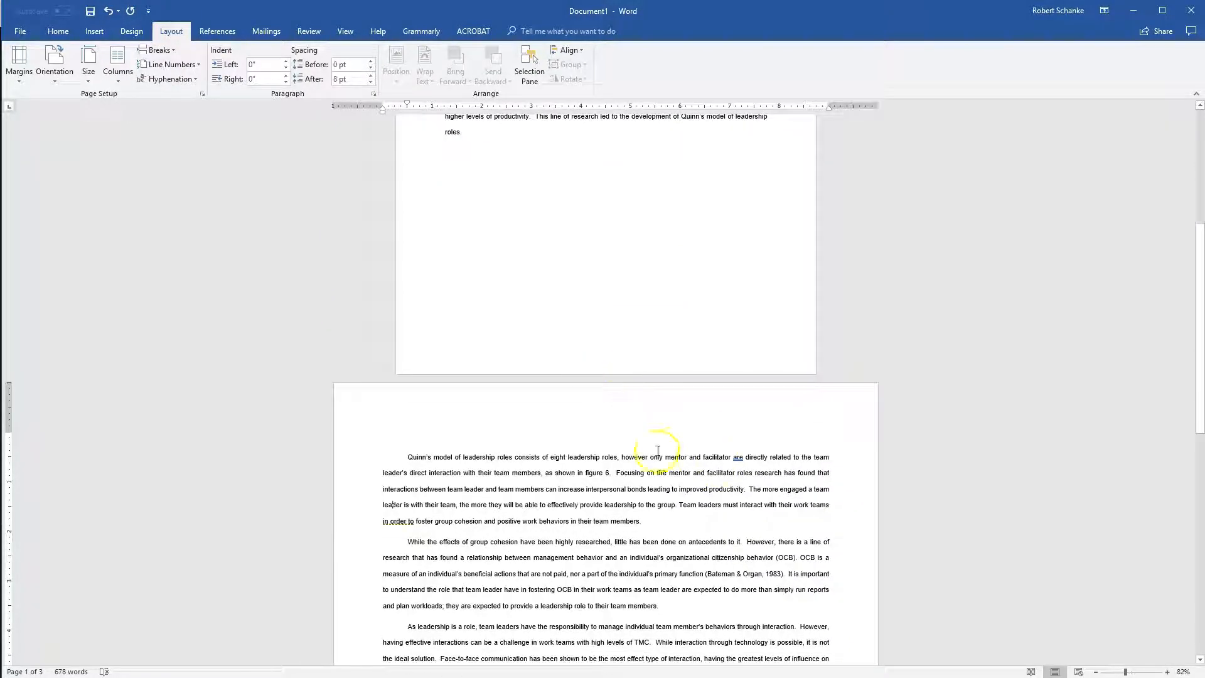
pyautogui.scroll(-8, 698, 452)
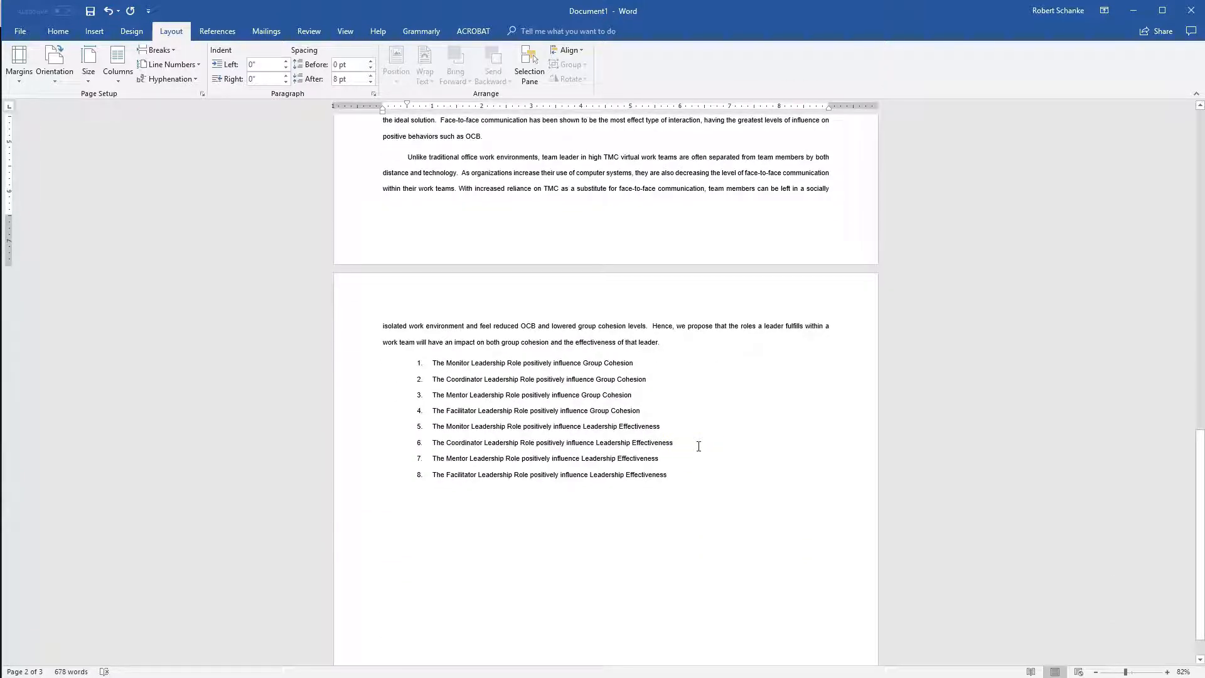
pyautogui.scroll(5, 697, 439)
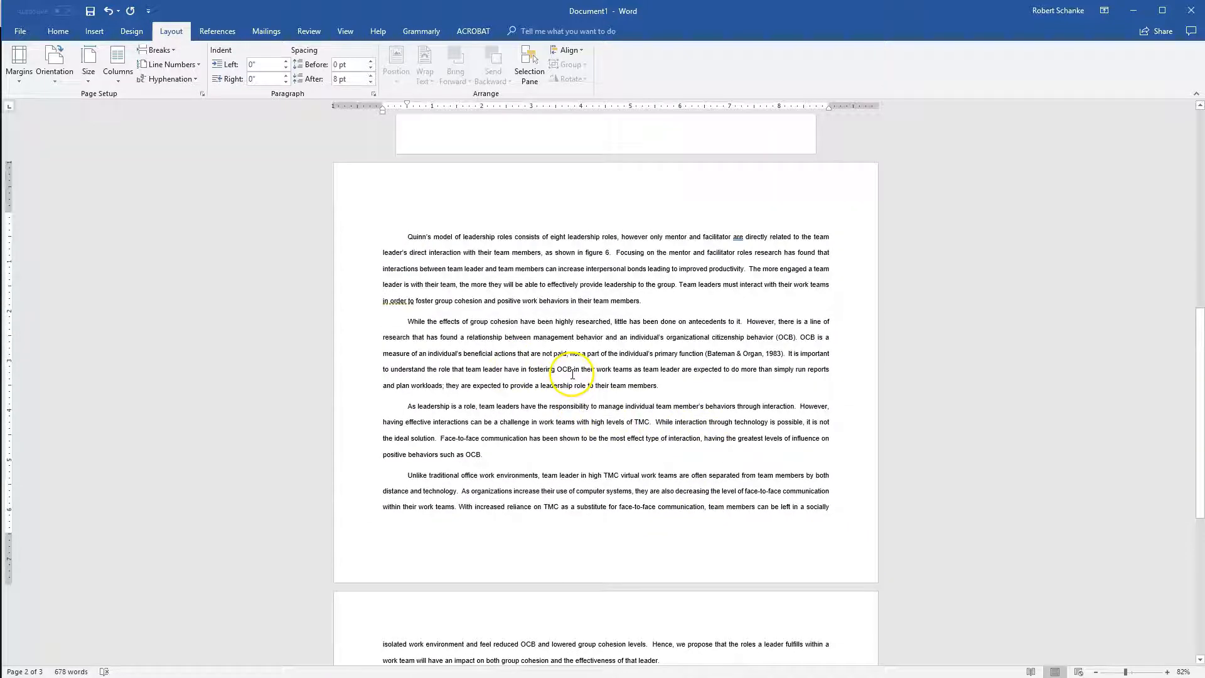
pyautogui.scroll(-2, 625, 356)
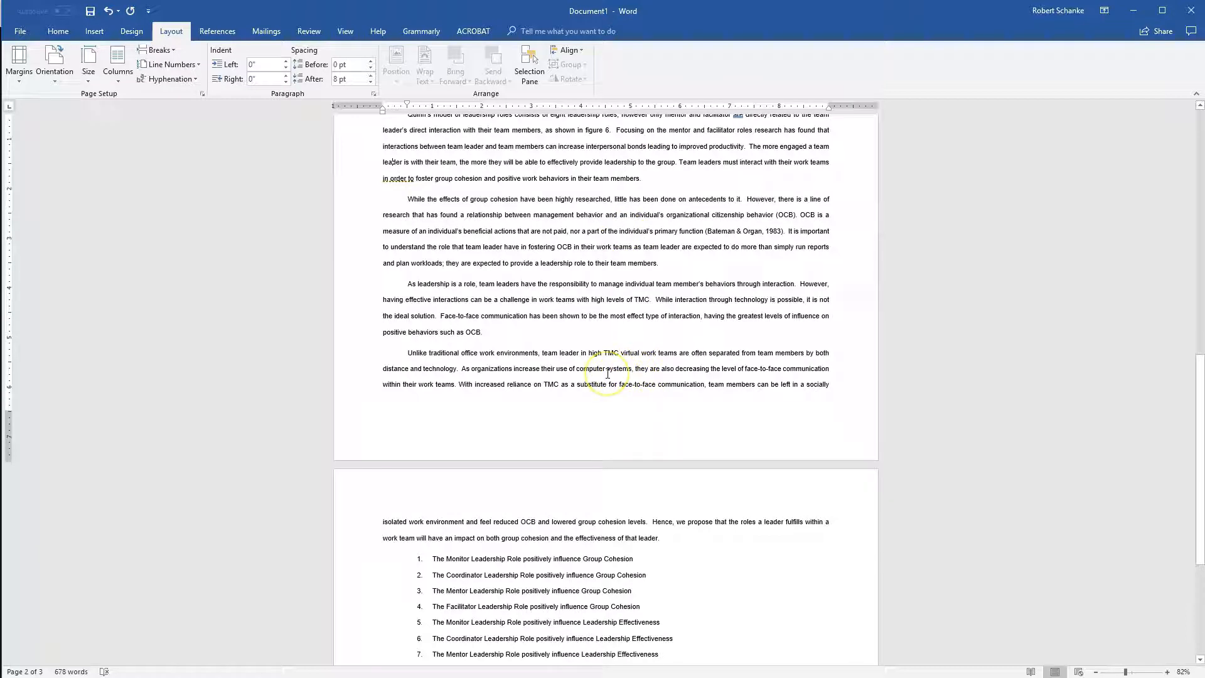
# Insert a Next Page section break after the paragraph ending in "effectiveness of that leader.", before the numbered list.
pyautogui.click(680, 537)
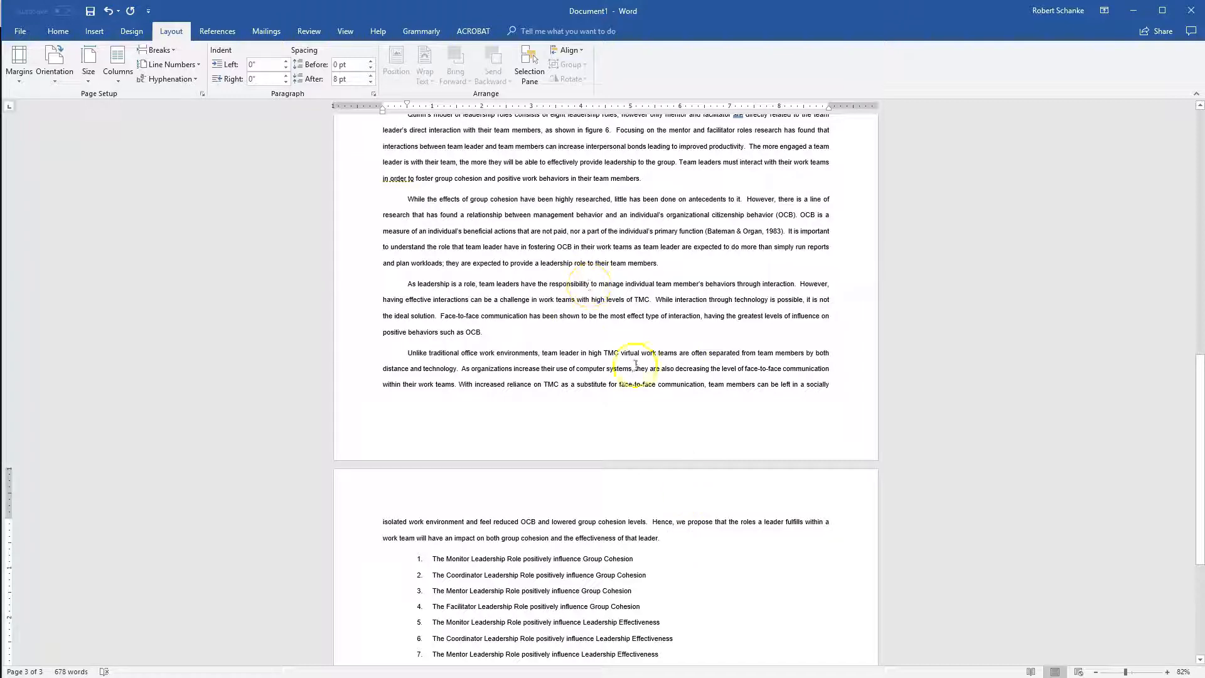
pyautogui.scroll(1, 635, 364)
pyautogui.scroll(-2, 628, 357)
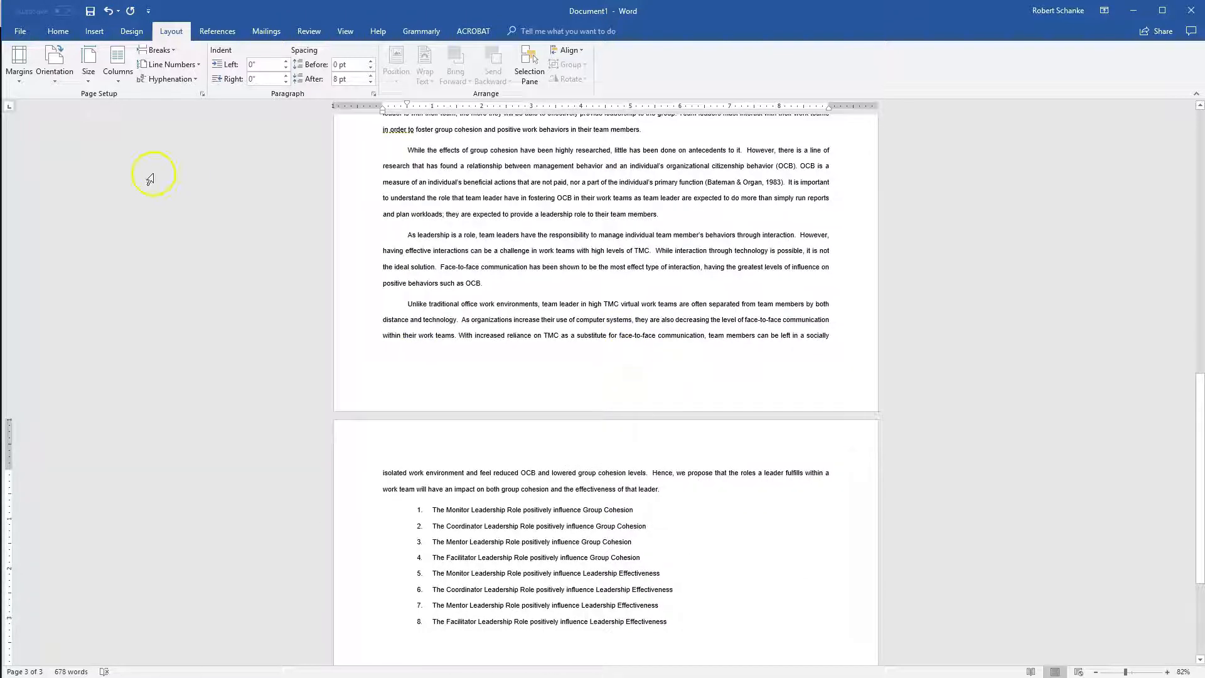
pyautogui.click(158, 49)
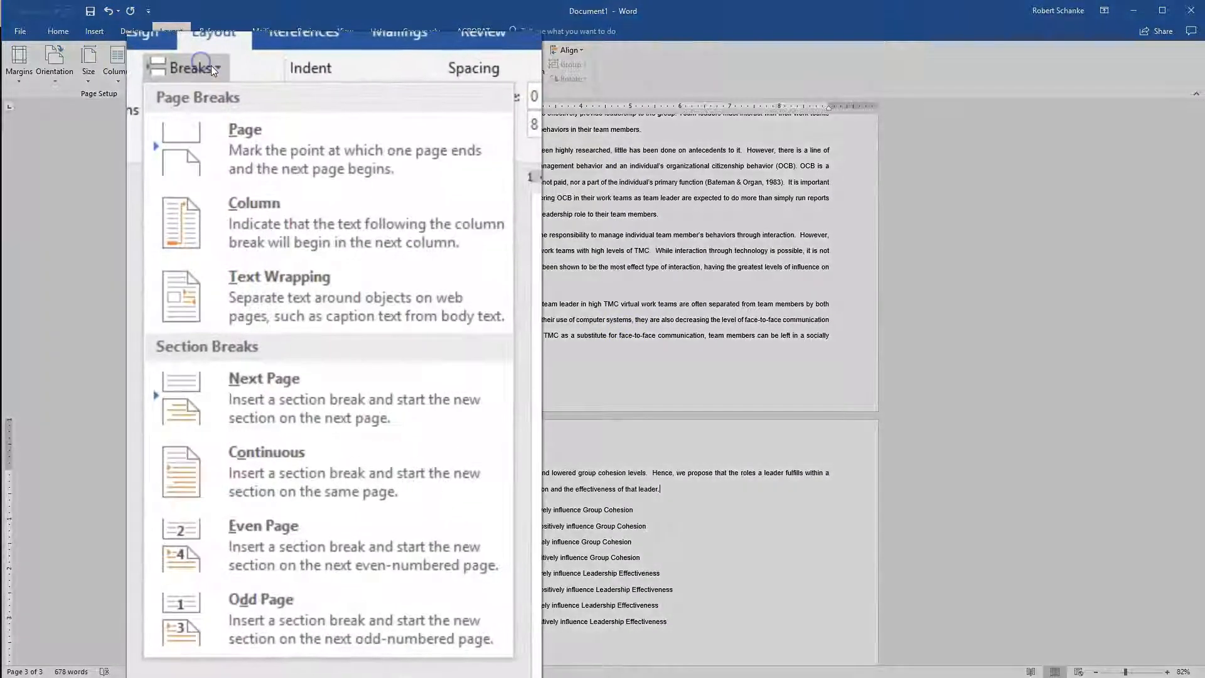
pyautogui.click(310, 385)
pyautogui.scroll(-5, 697, 345)
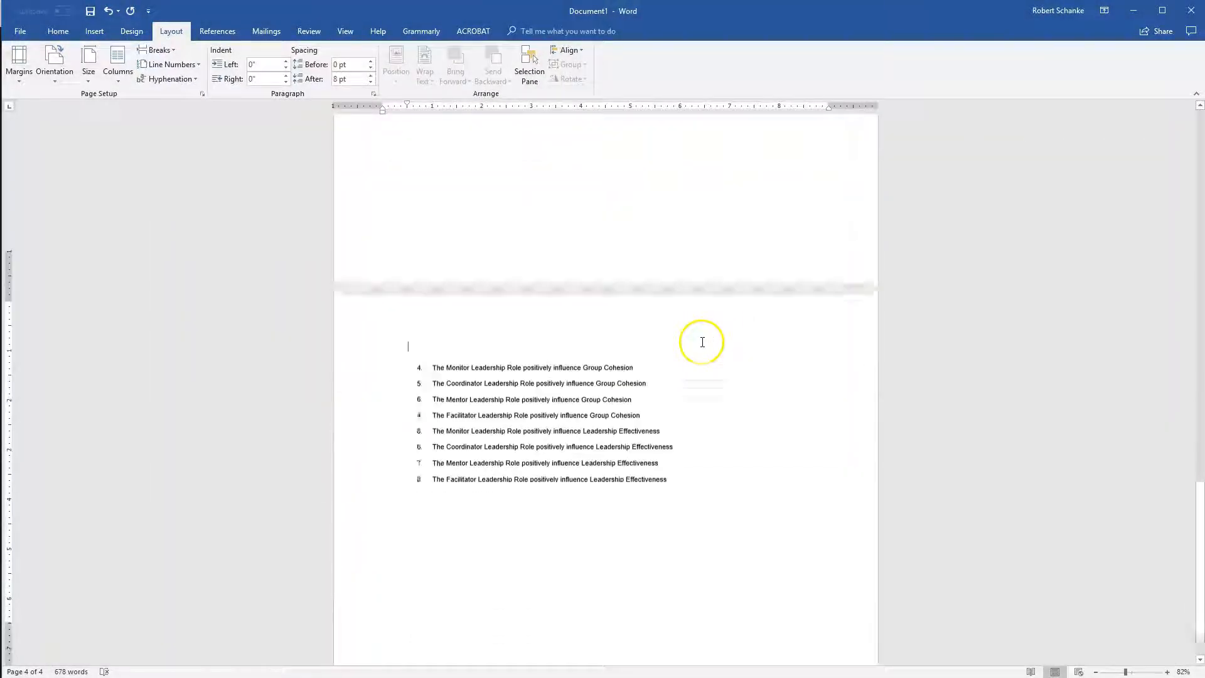
# Set the section containing the numbered list to portrait orientation.
pyautogui.click(90, 69)
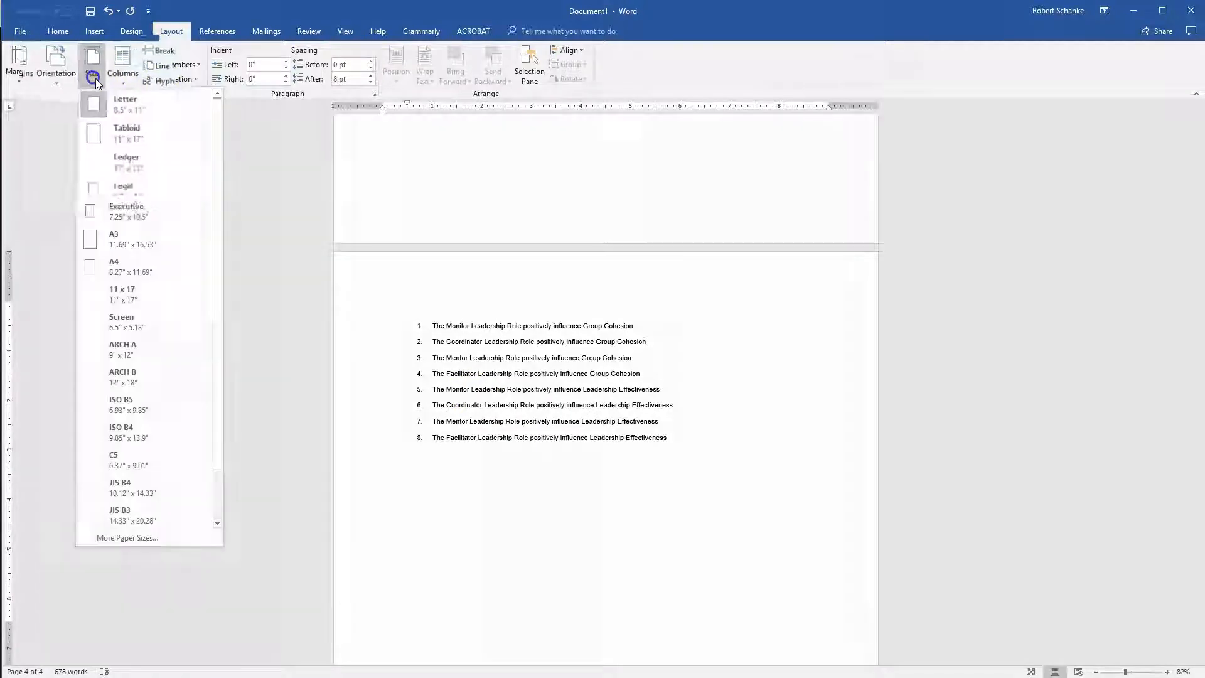
pyautogui.click(100, 113)
pyautogui.click(126, 163)
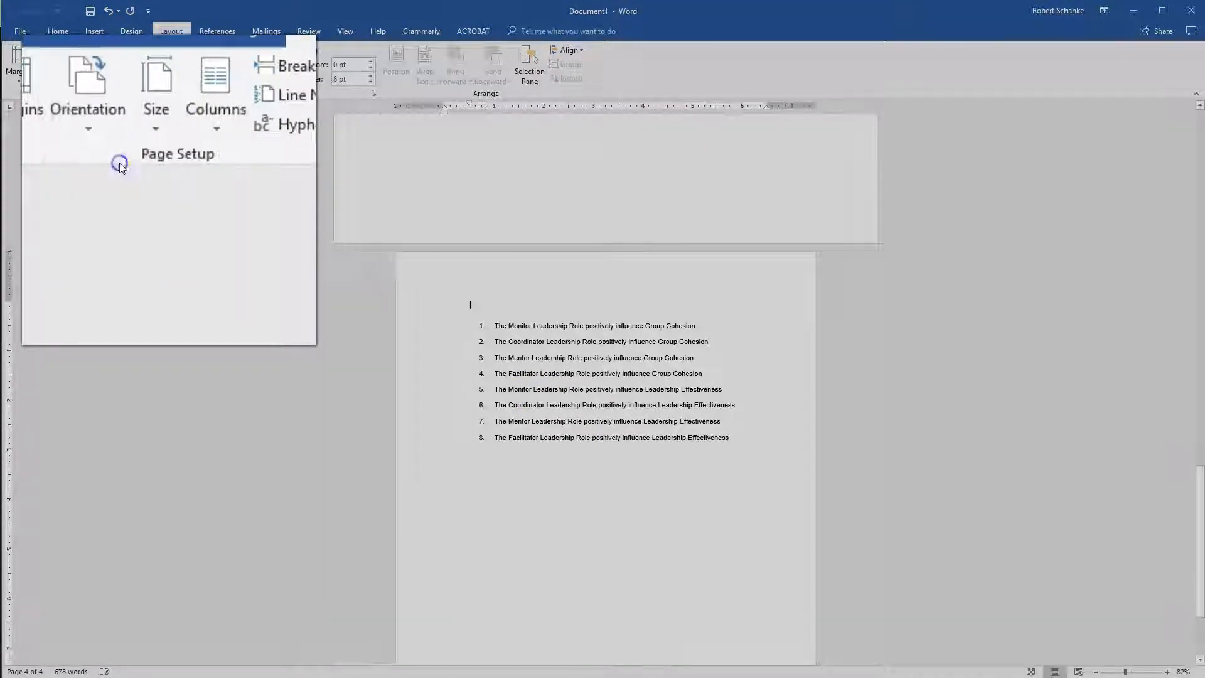
# Review the page orientation of each section from the Leadership Roles heading through to the numbered list.
pyautogui.scroll(10, 825, 317)
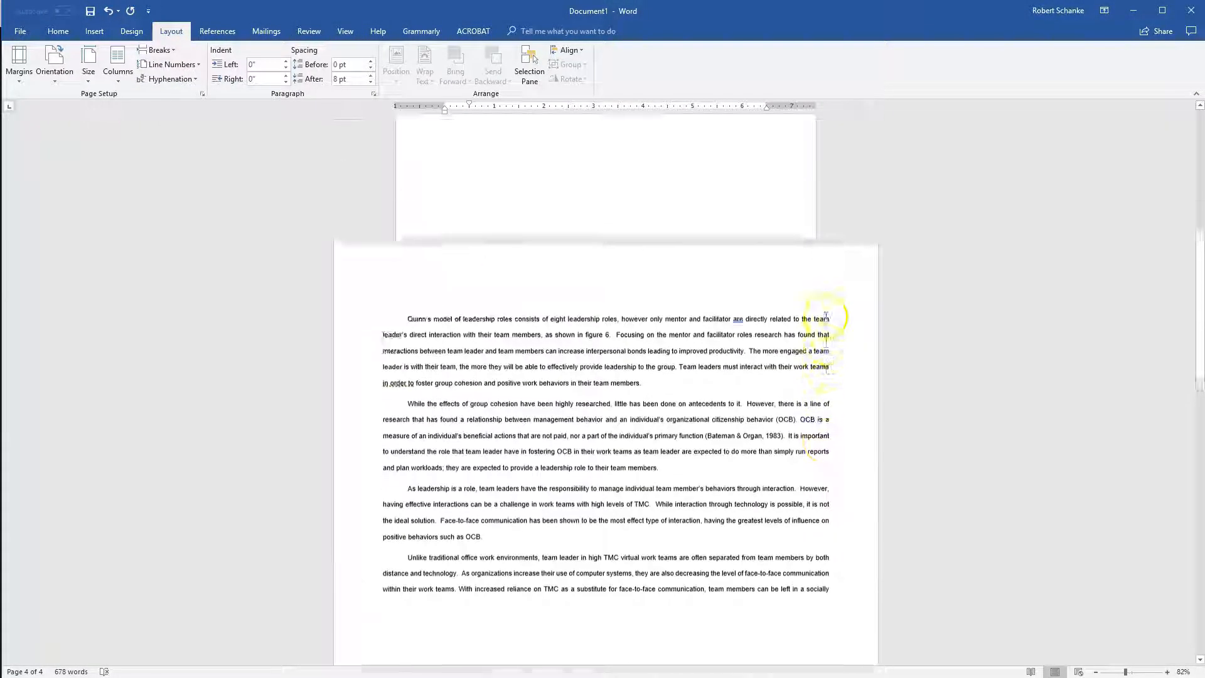
pyautogui.scroll(12, 826, 317)
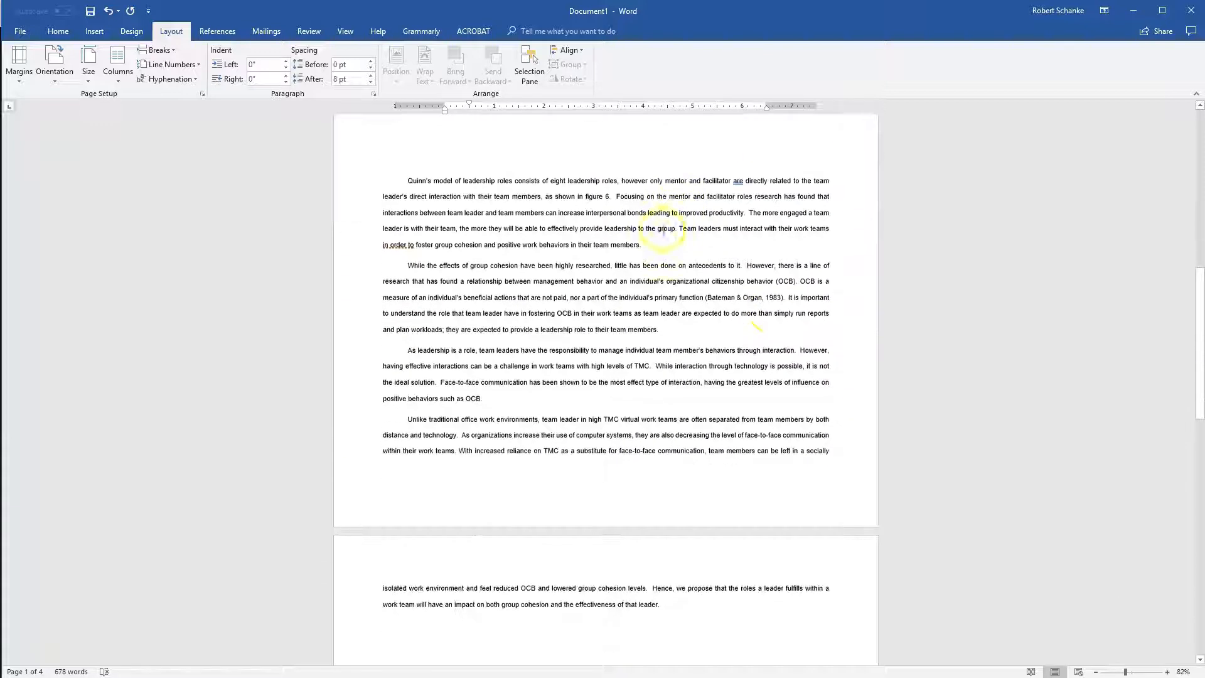
pyautogui.scroll(-10, 726, 322)
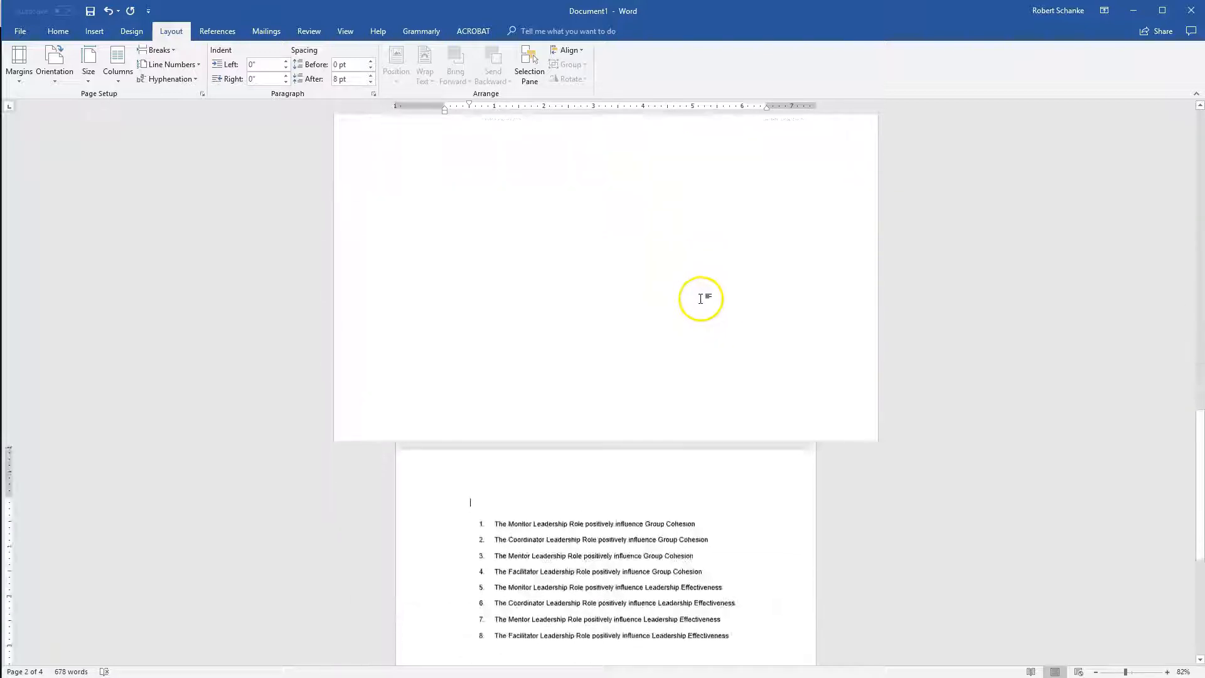
pyautogui.scroll(-3, 714, 465)
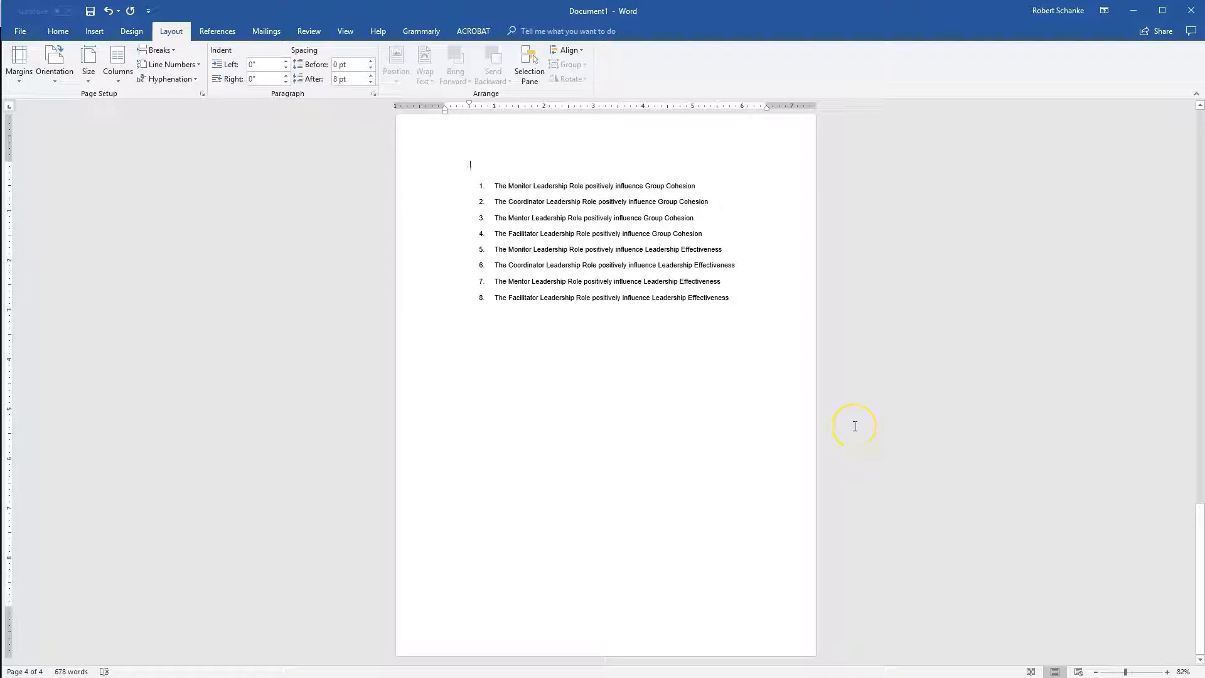
pyautogui.scroll(6, 855, 426)
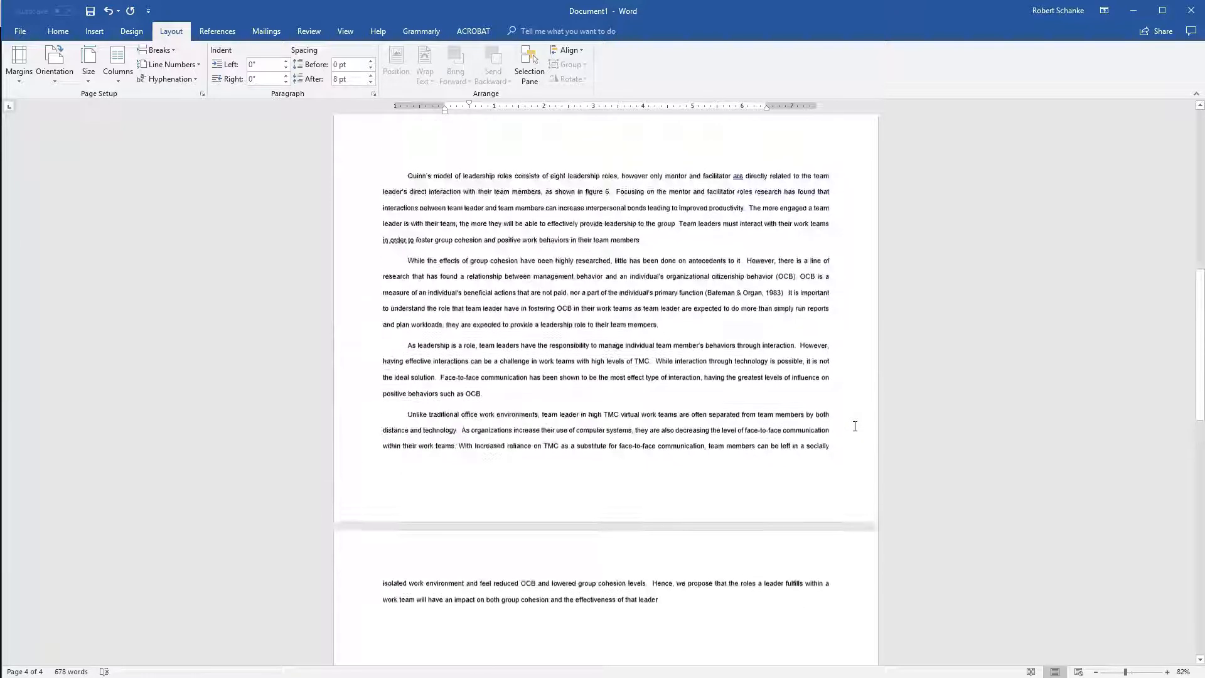
pyautogui.scroll(9, 854, 426)
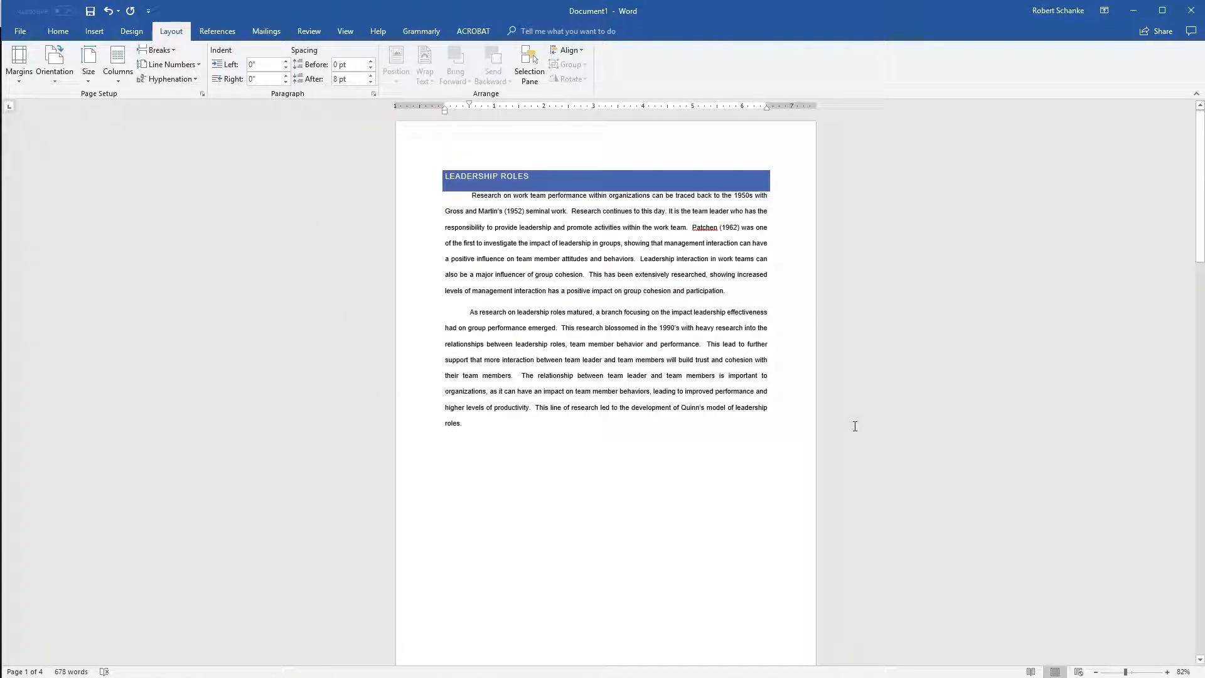
pyautogui.scroll(-4, 814, 429)
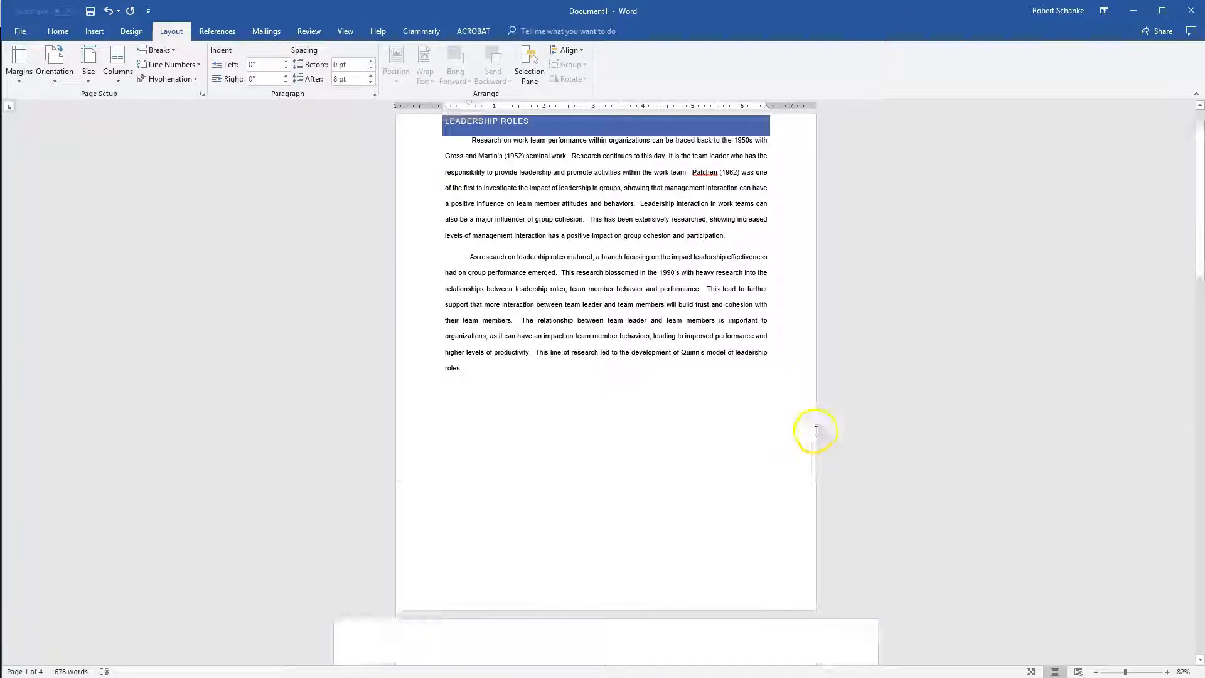
pyautogui.scroll(4, 792, 400)
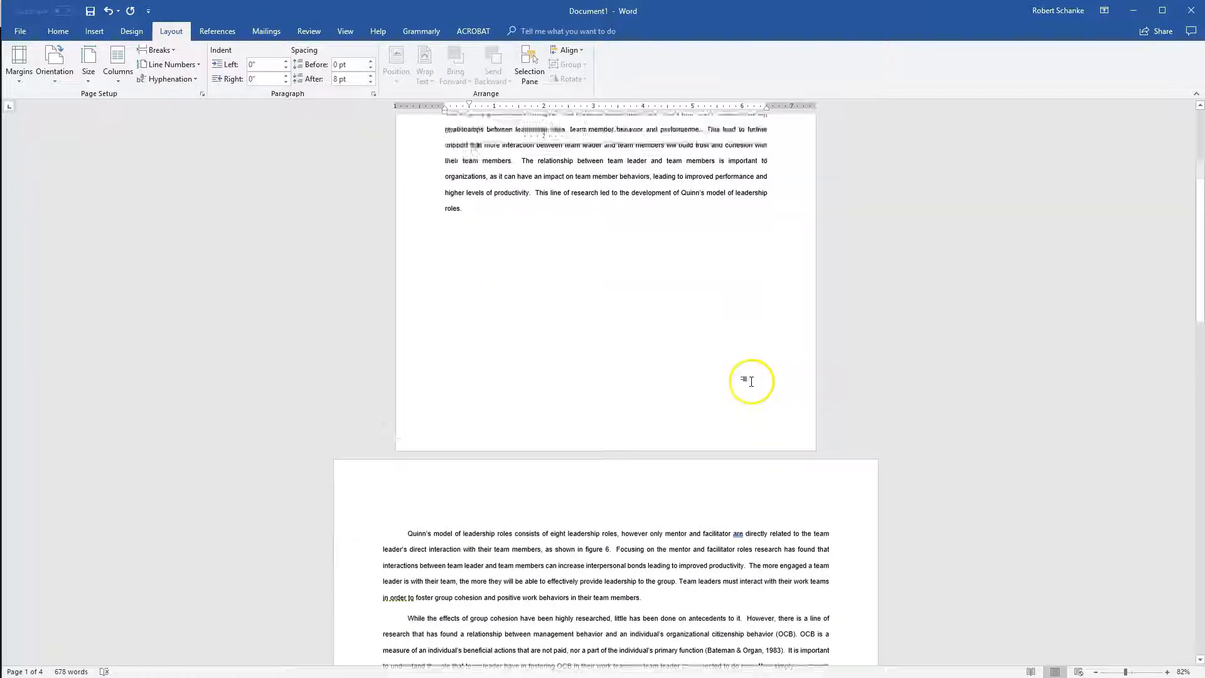